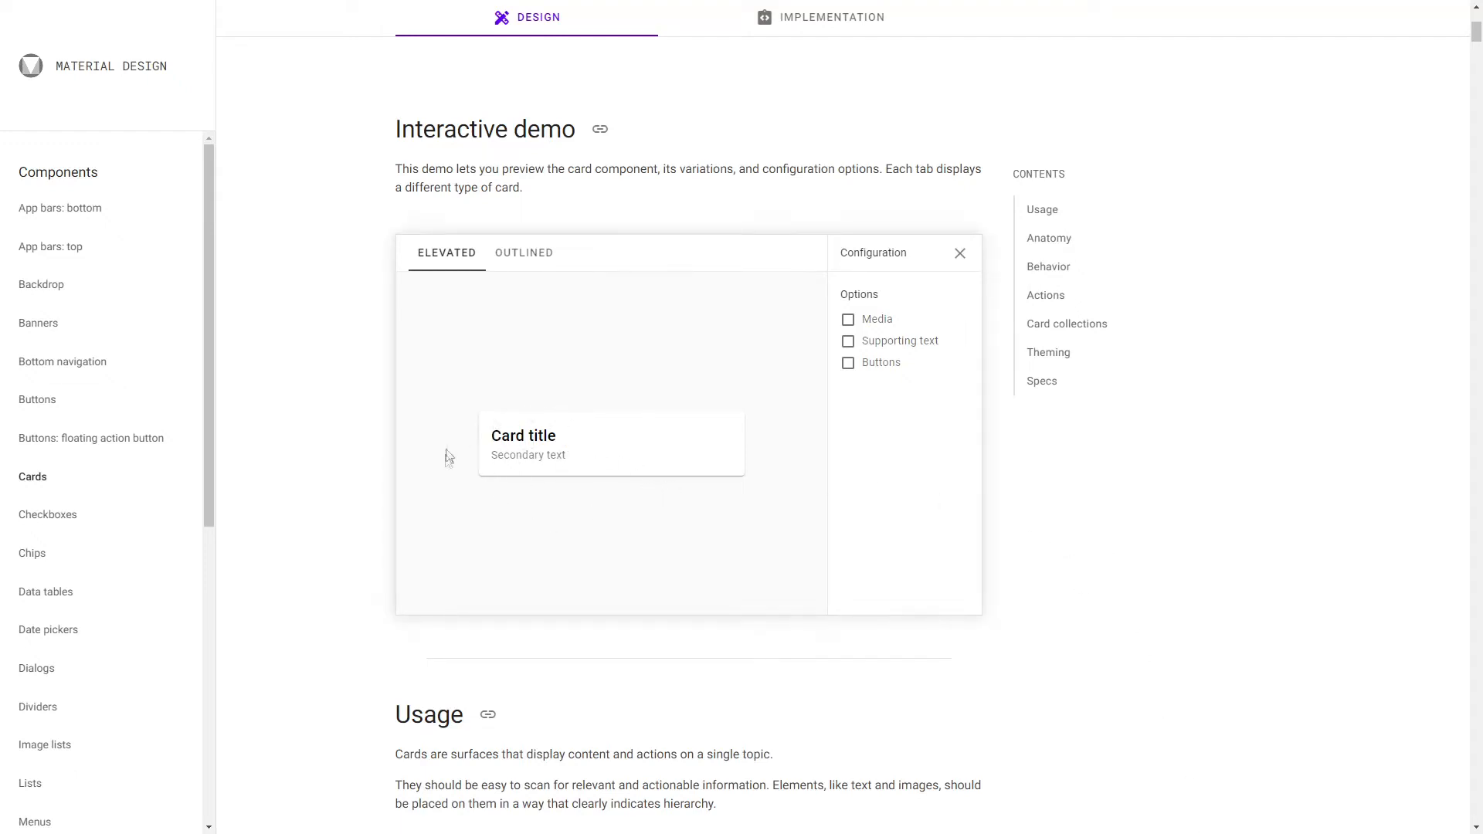
scroll(562, 440, "down", 1)
- Enable Media, Supporting text and Buttons in the card demo's Configuration panel
left_click(848, 241)
left_click(848, 263)
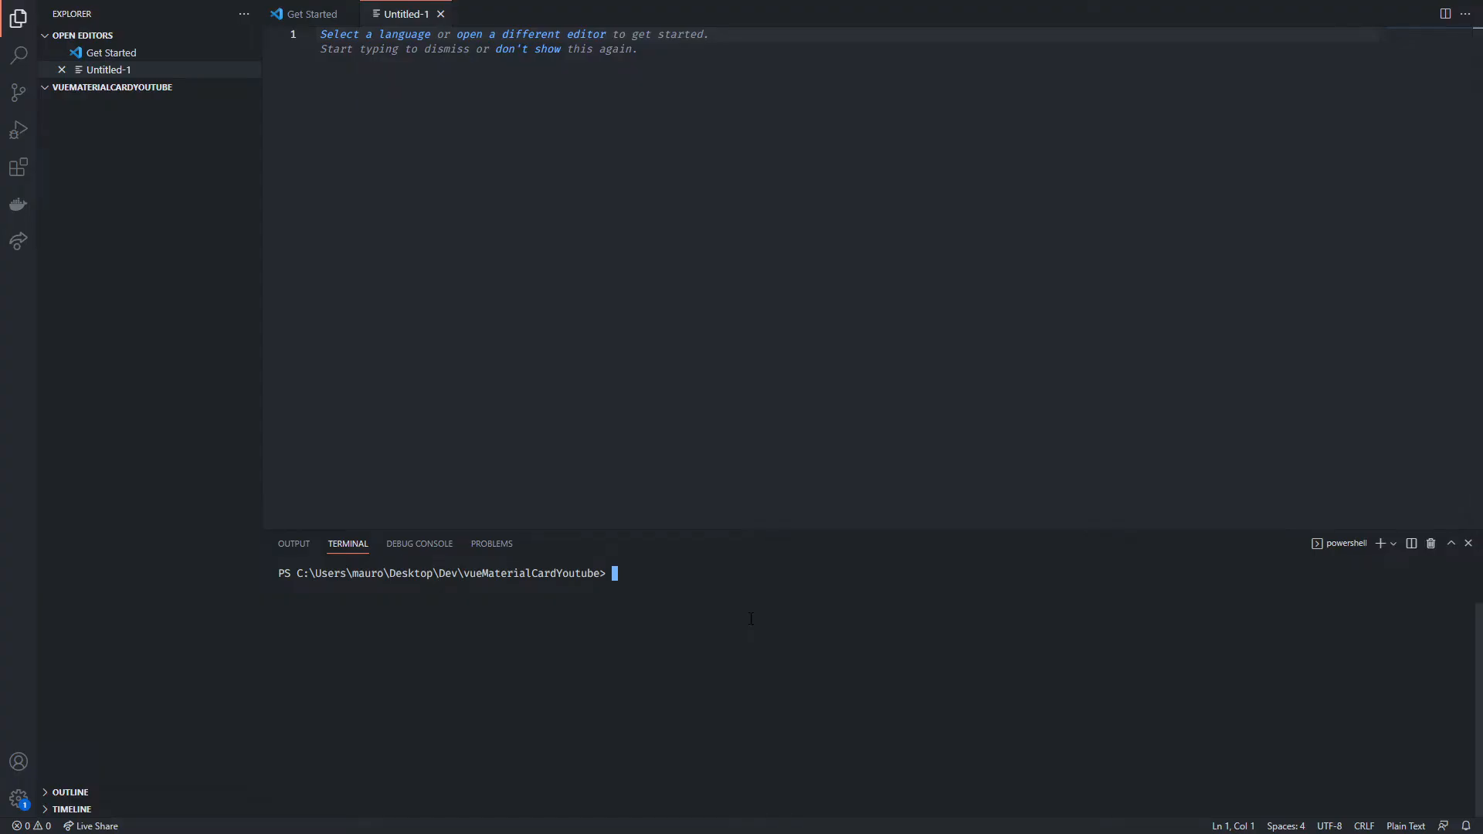
type("npm create ")
type("vite@latest")
- Create a Vite project named vue-sb-material with the Vue framework and plain vue variant
key("Return")
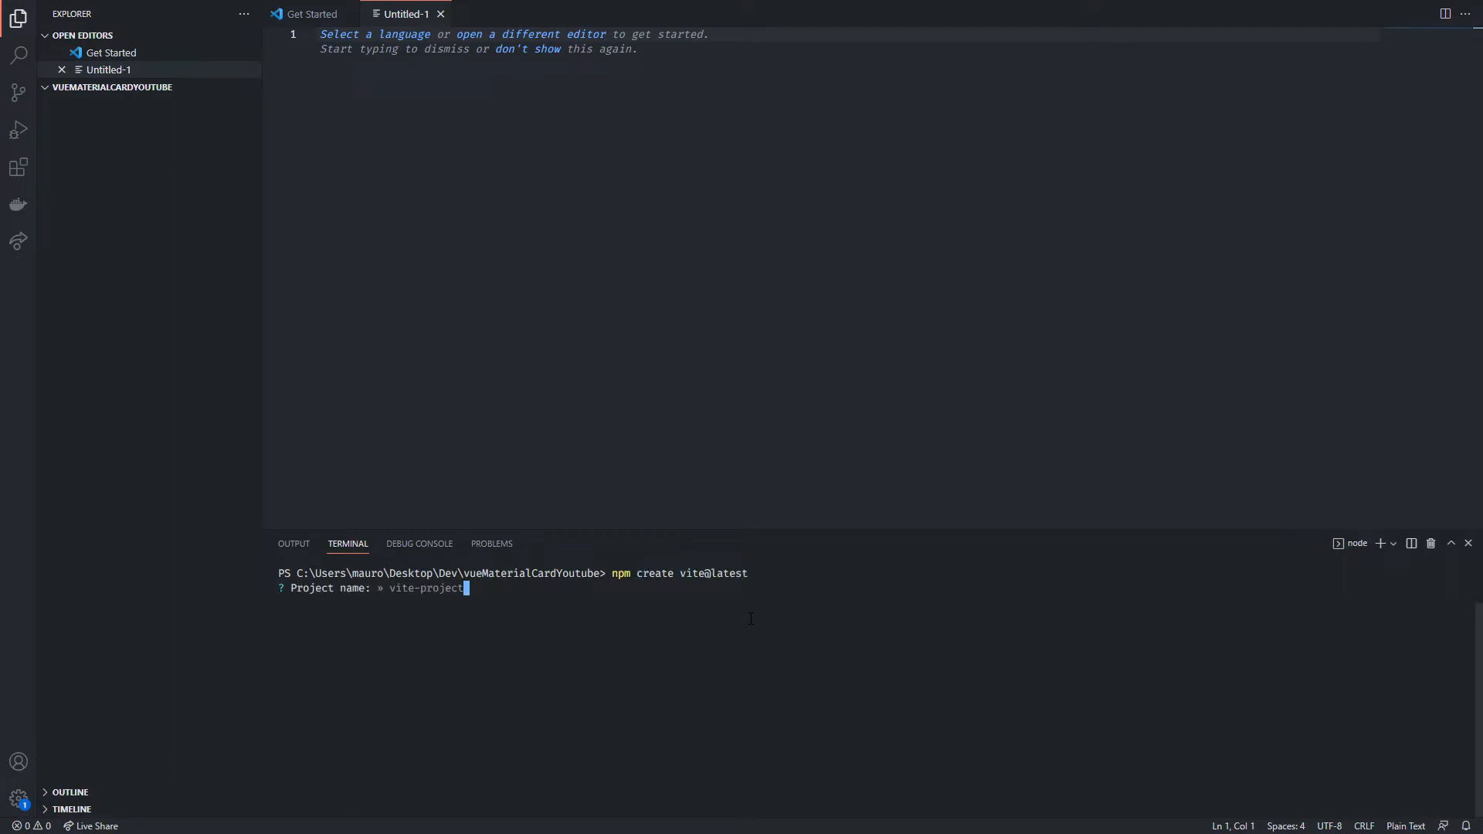
type("vue")
type("-sb-material")
key("Return")
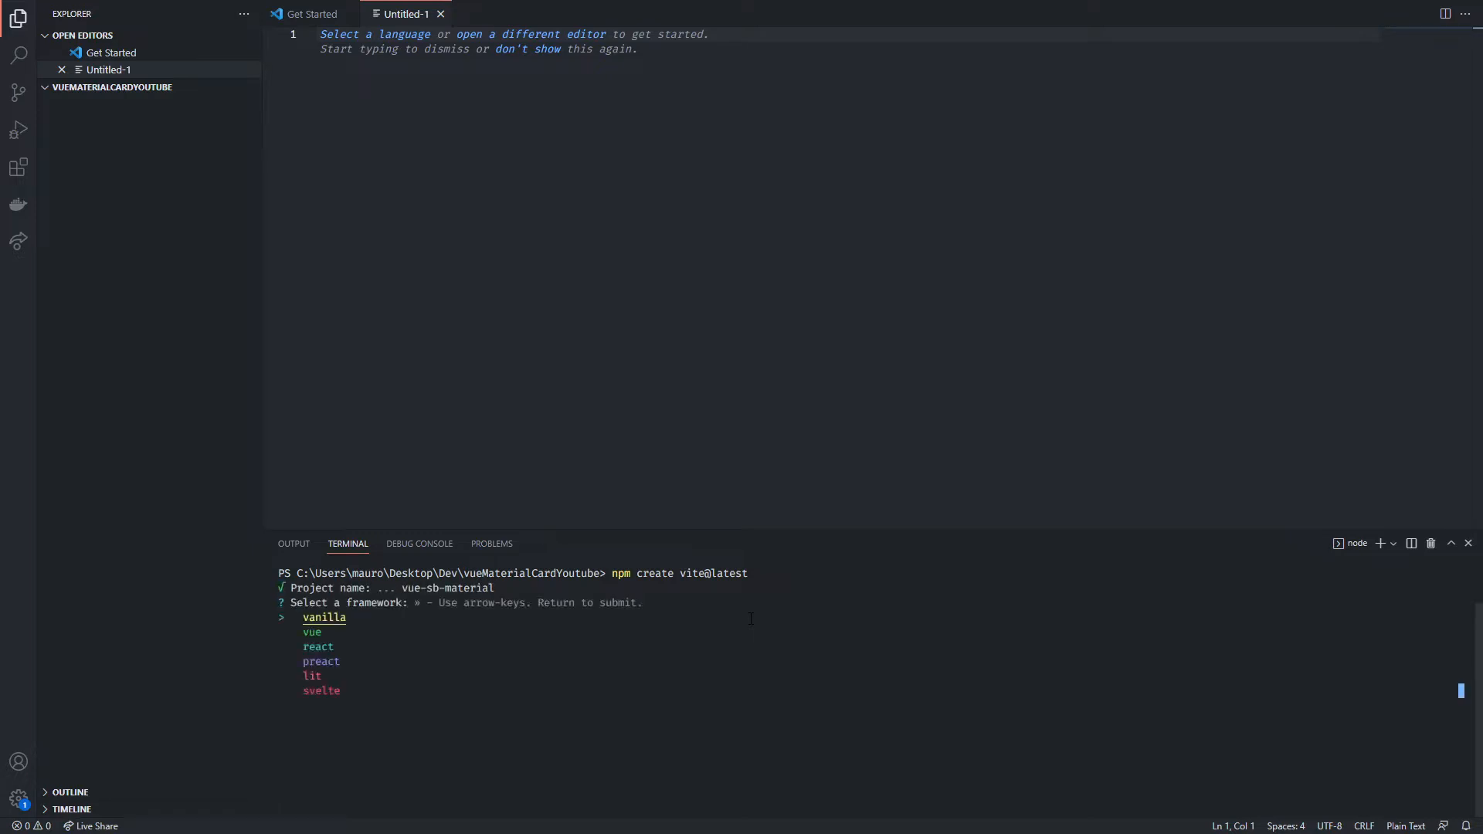
key("Down")
key("Return")
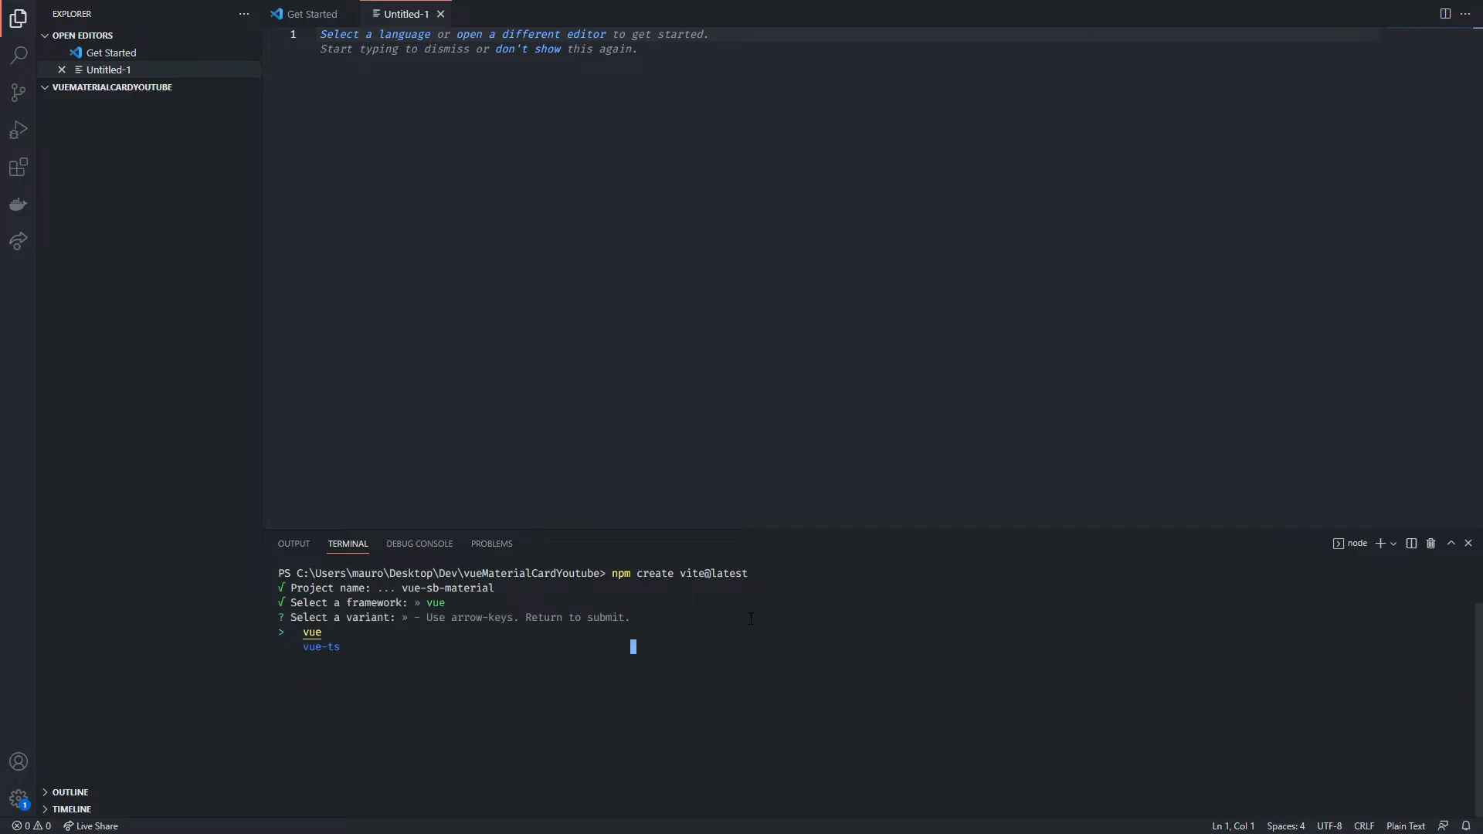
key("Return")
type("cd .\\vue-sb-material\\")
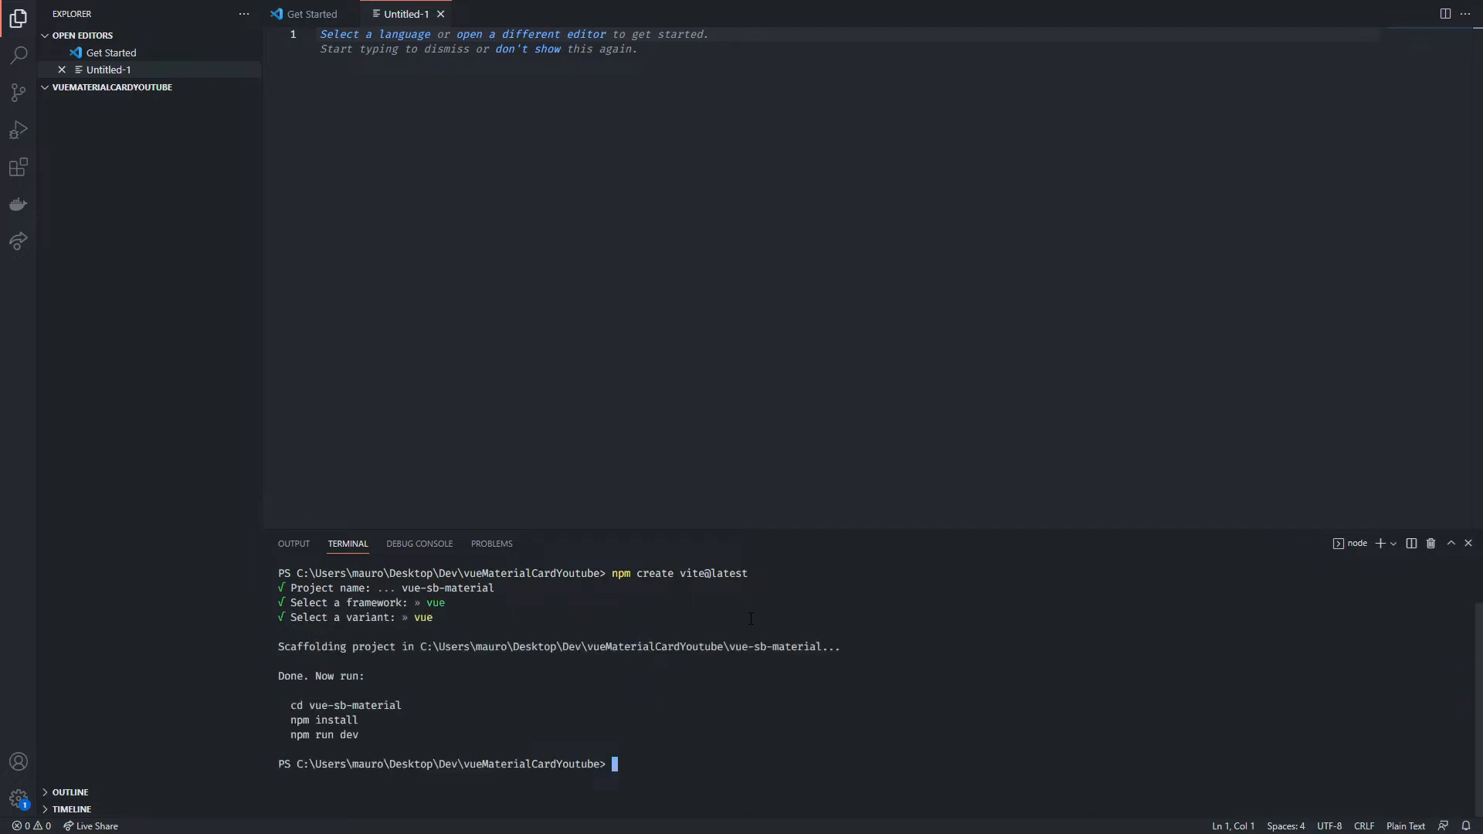
- Move into vue-sb-material, install its dependencies and start the dev server
key("Return")
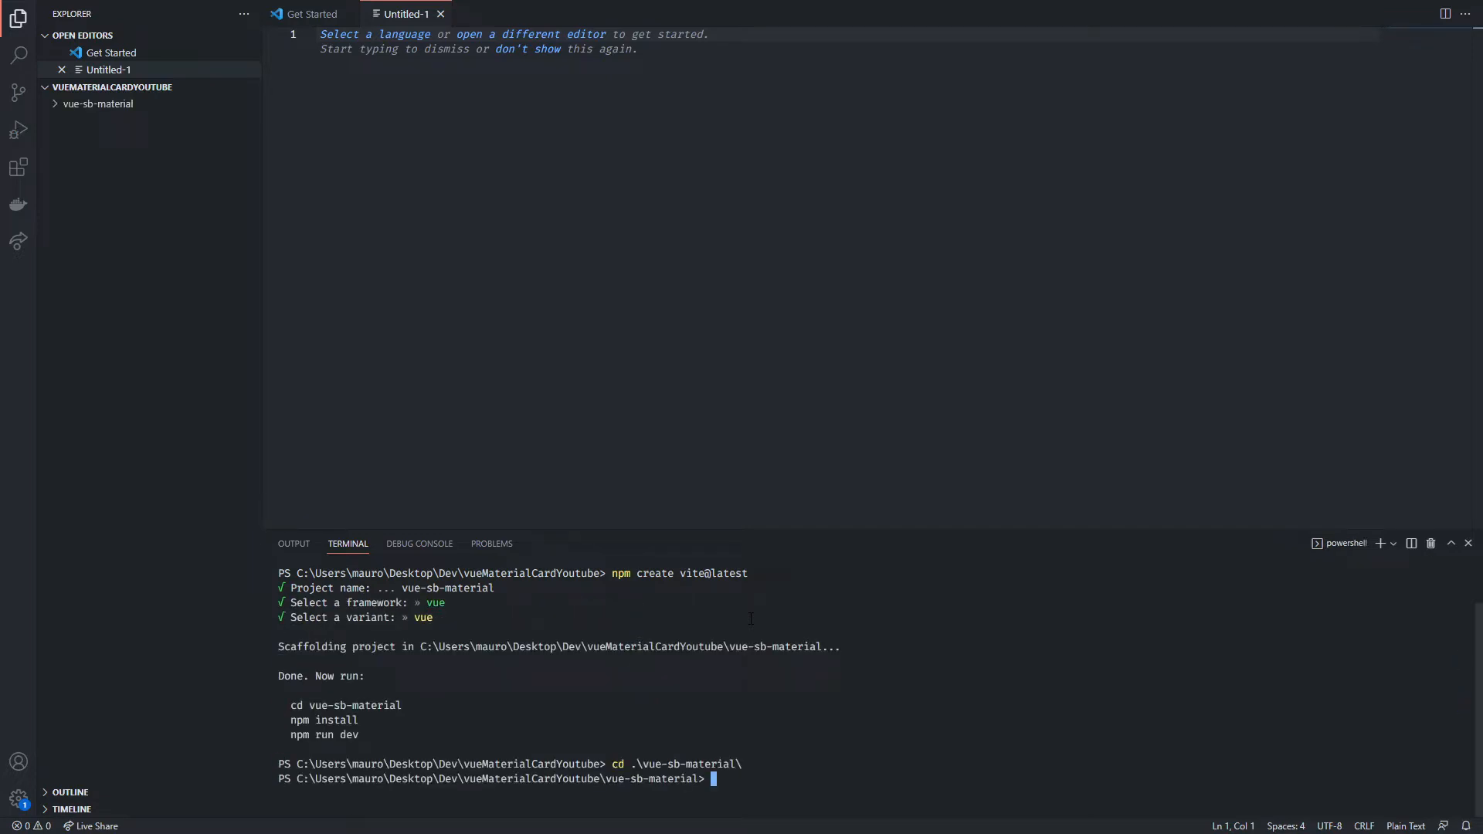
type("npm i")
key("Return")
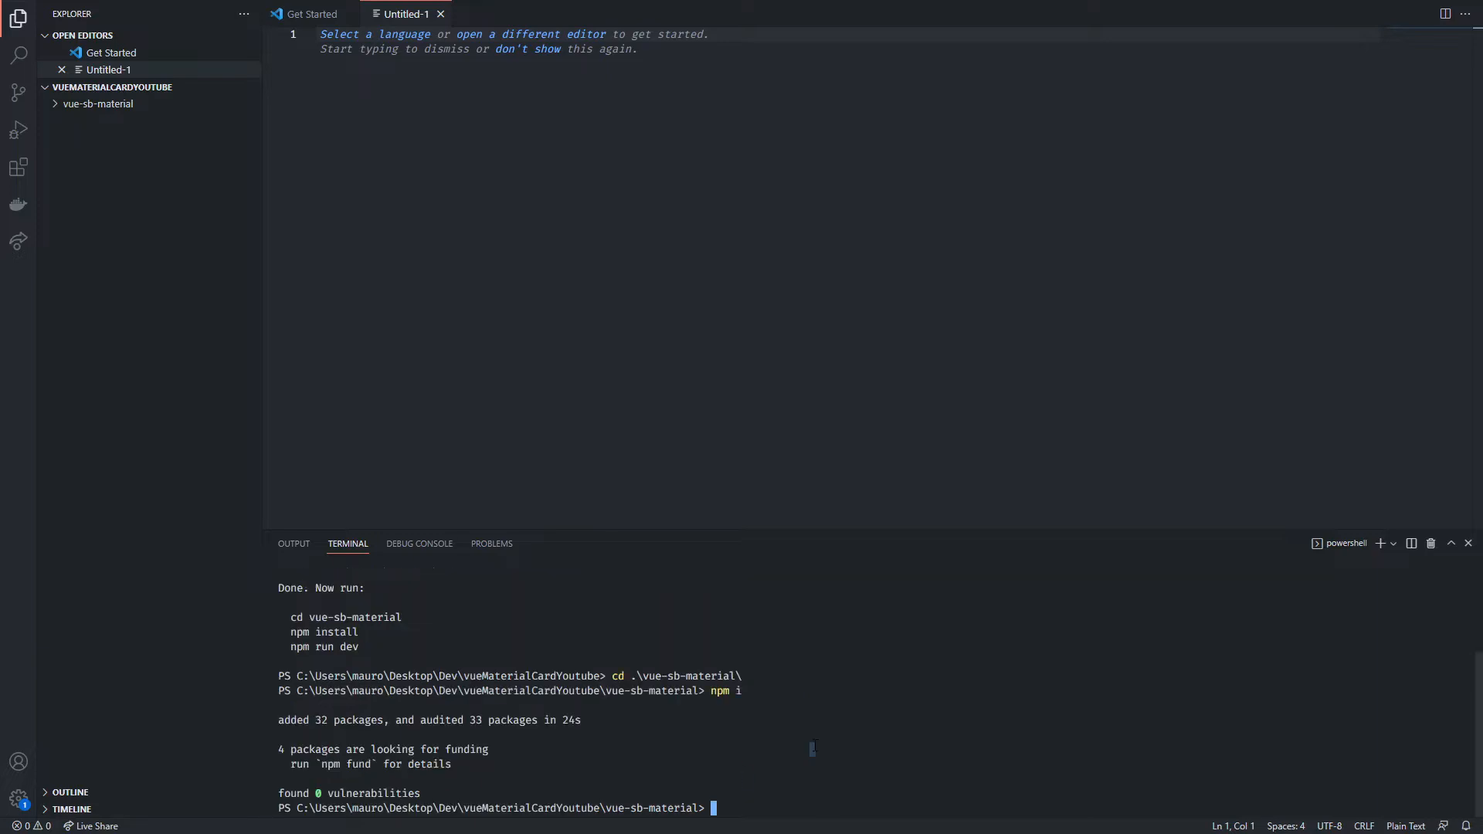
type("npm run dev")
key("Return")
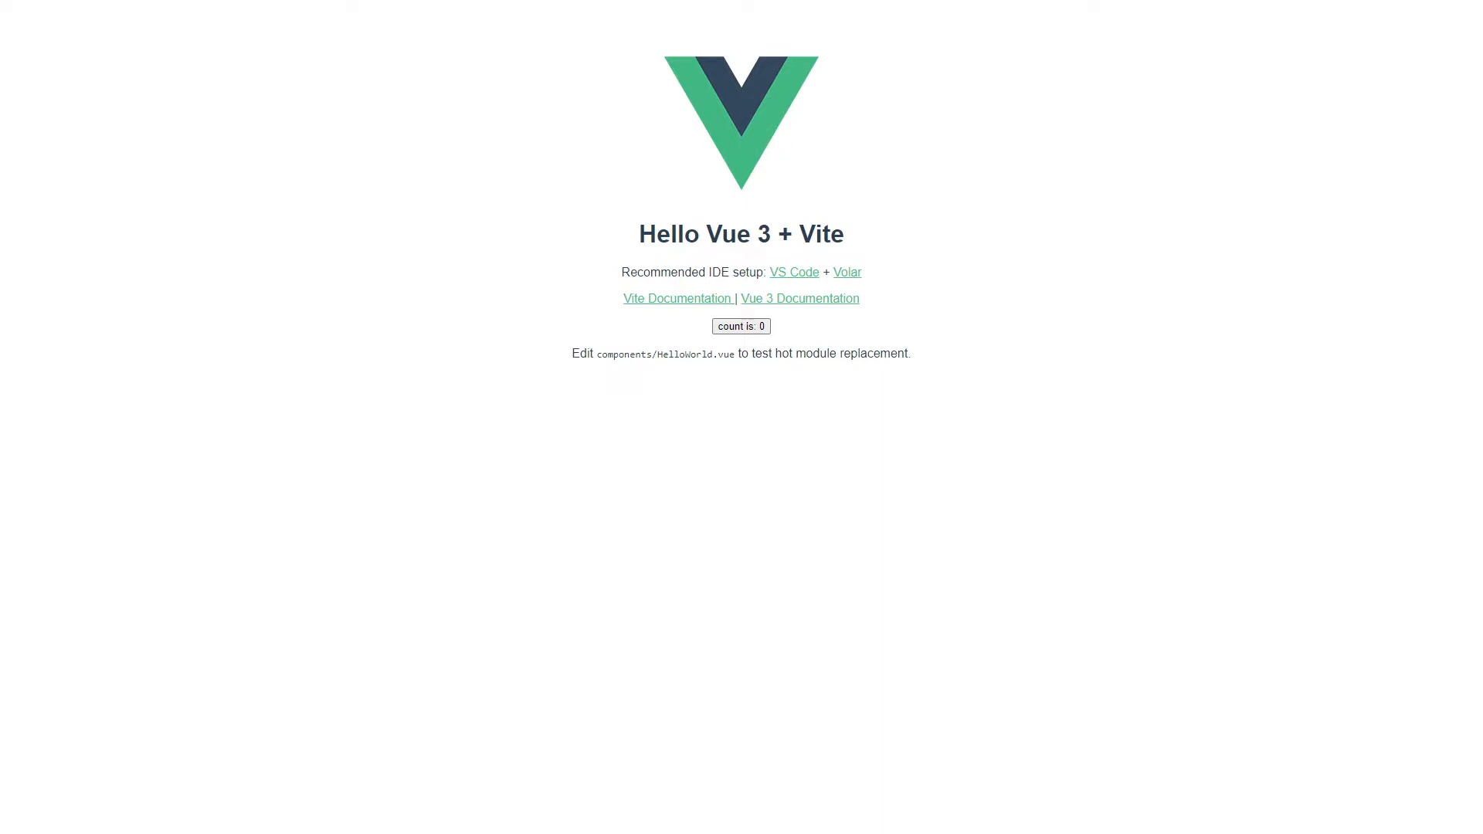
type("npx stor")
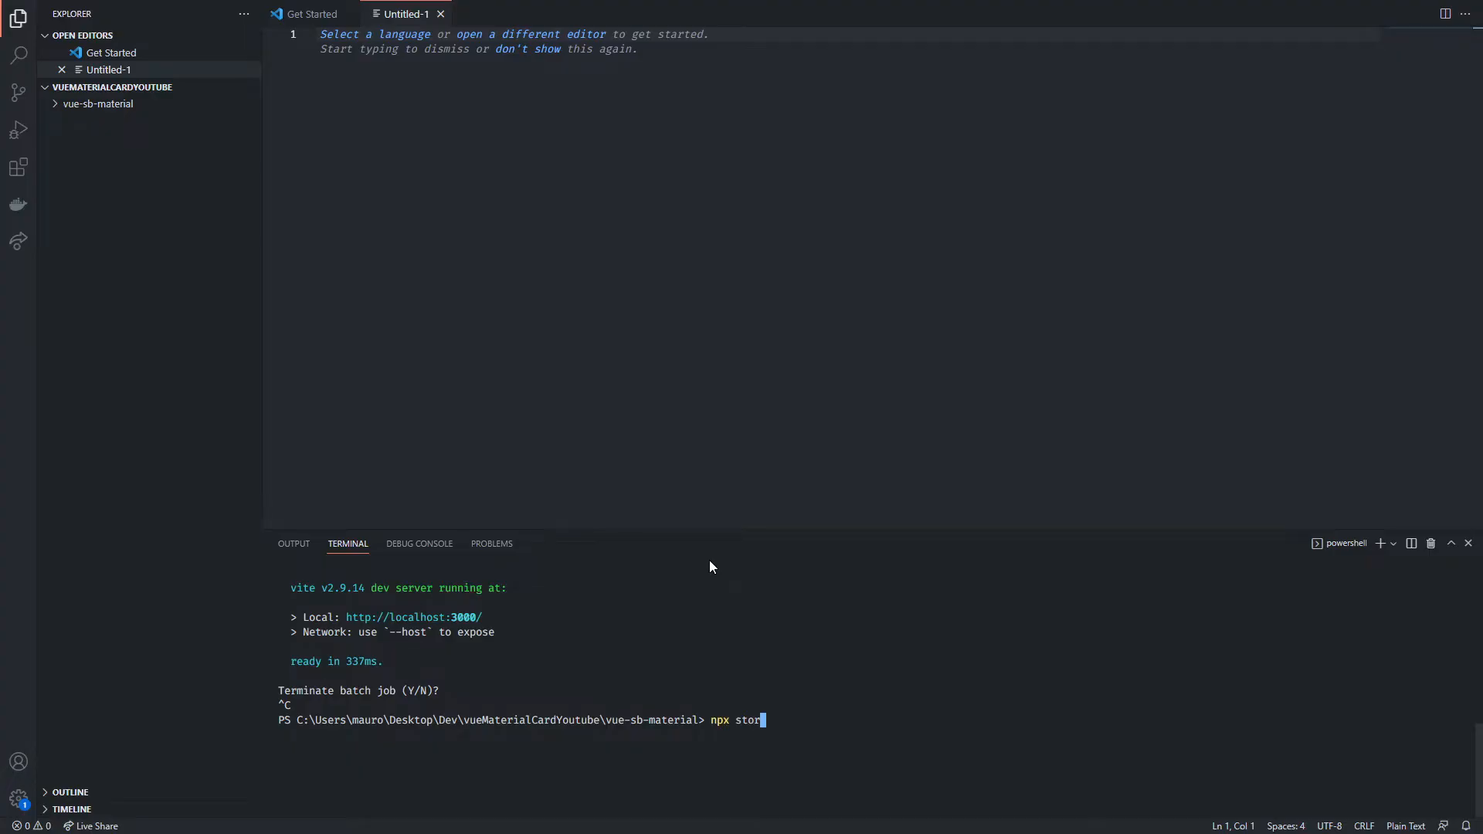
type("ybook init")
- Run npx storybook init in the project and reinstall its dependencies with npm i
key("Return")
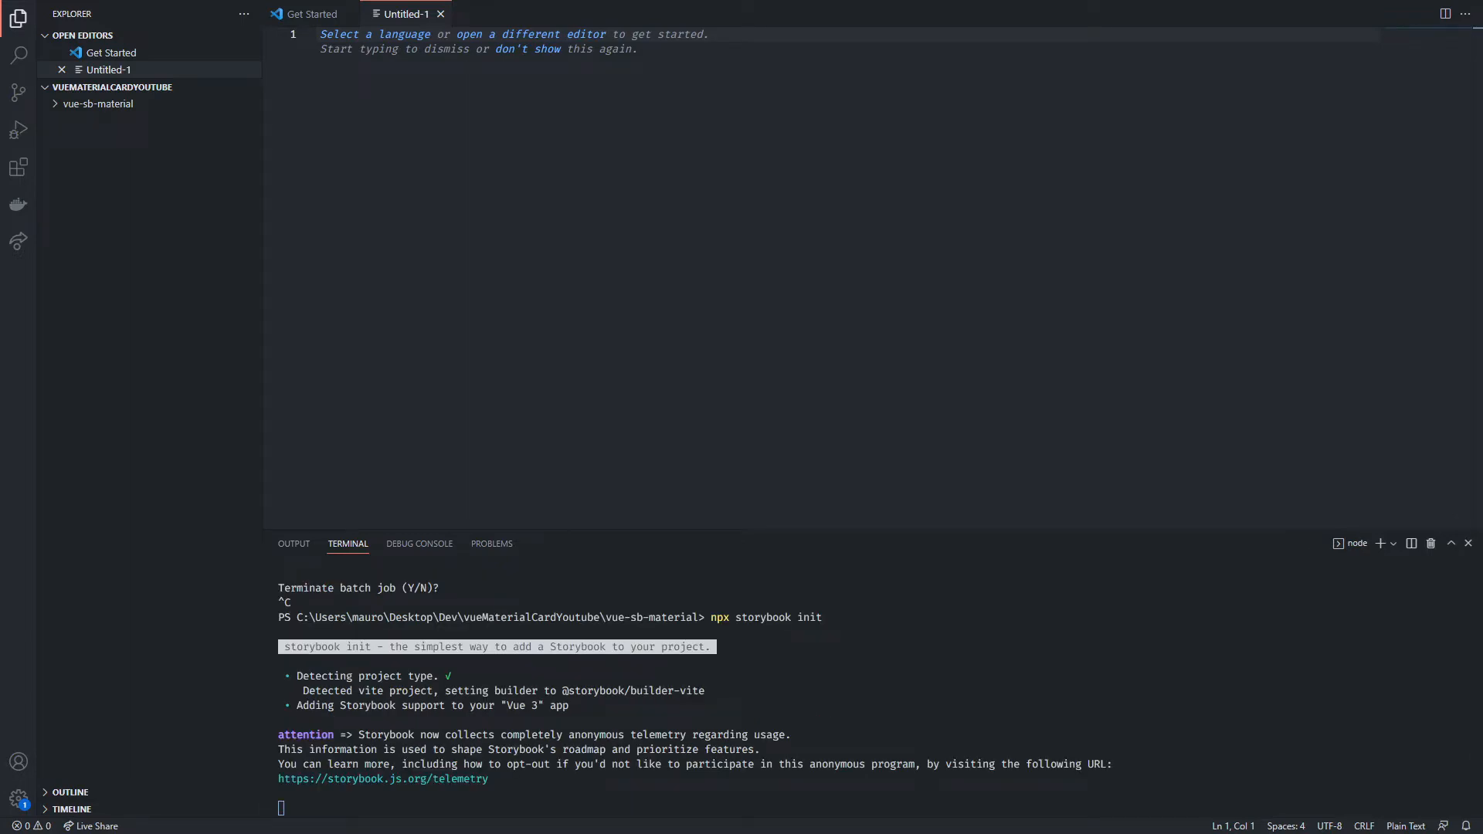
type("npm i")
key("Return")
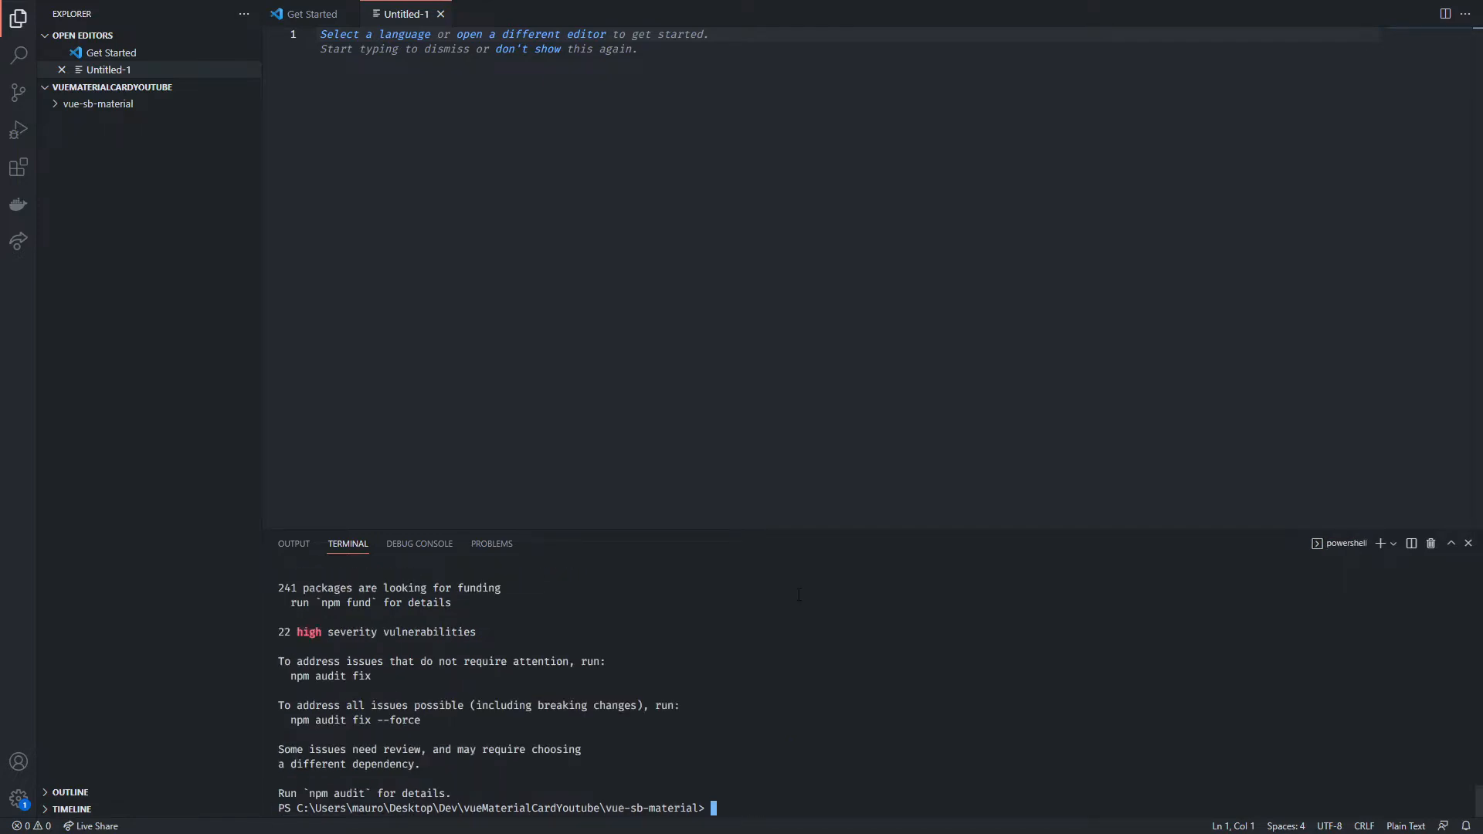
type("npm run story")
type("book")
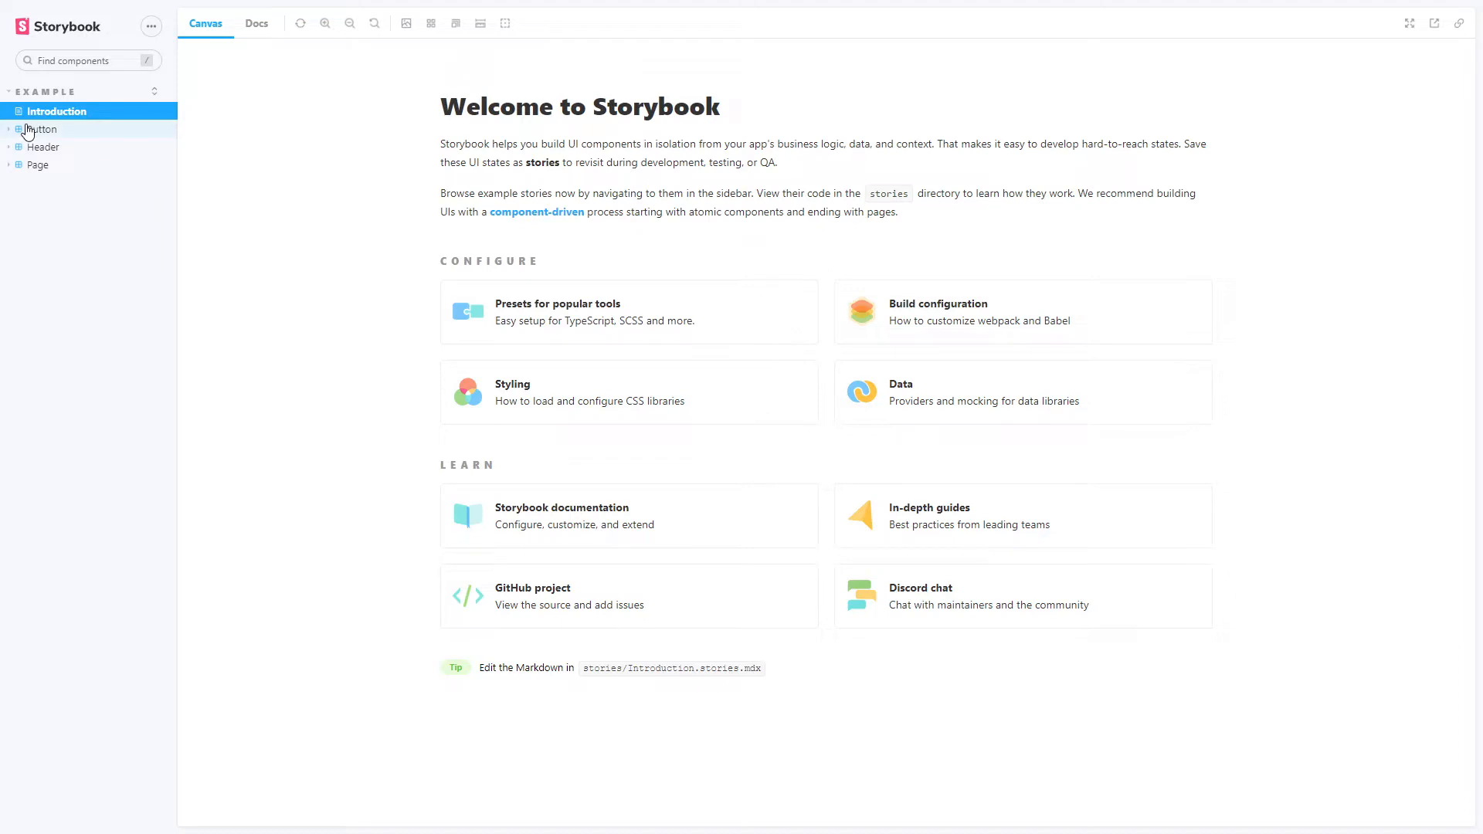
- Browse the example Button stories — Secondary and Small — ending back on Primary
left_click(25, 130)
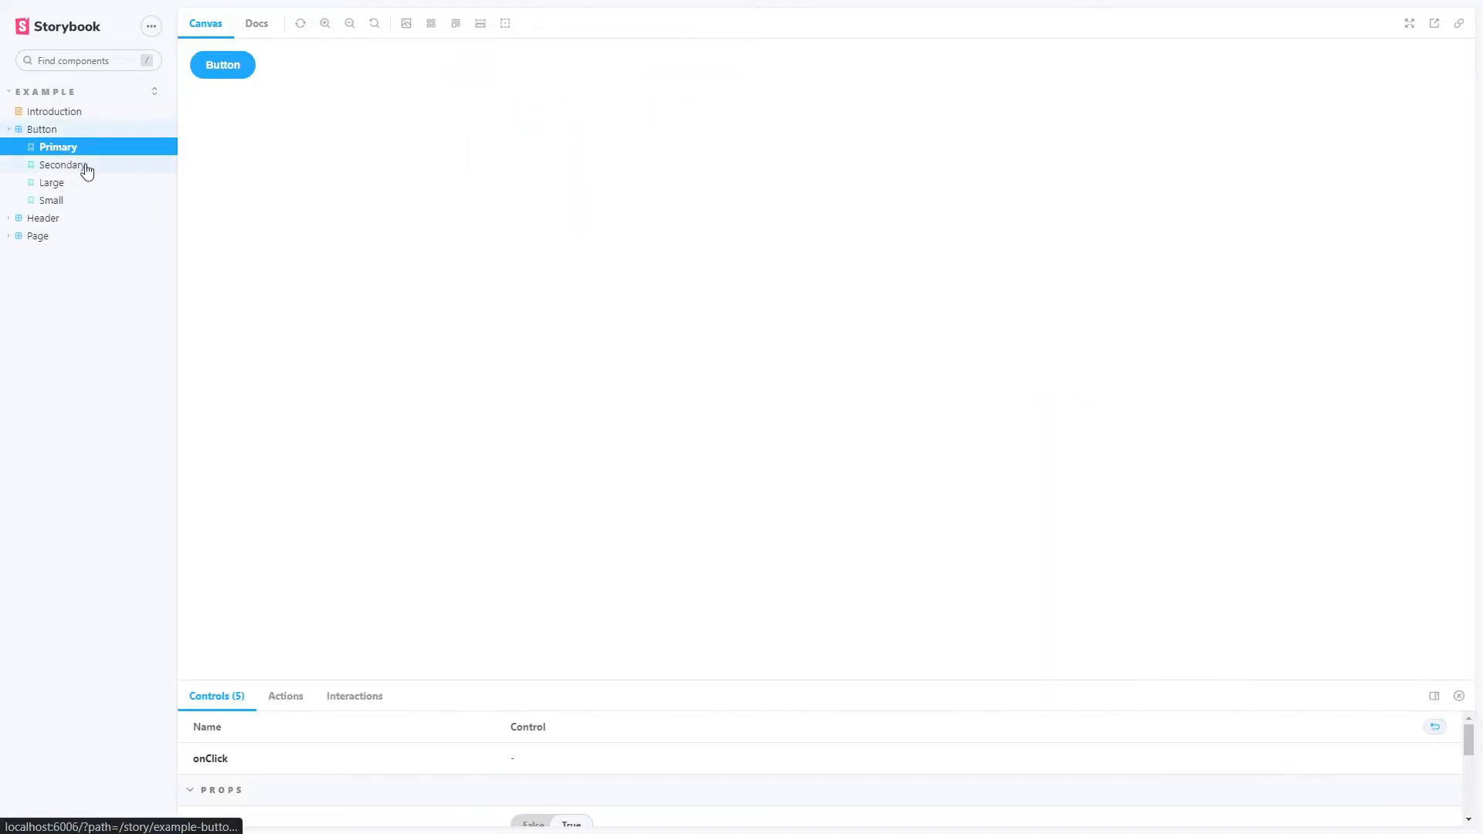
left_click(64, 165)
left_click(51, 200)
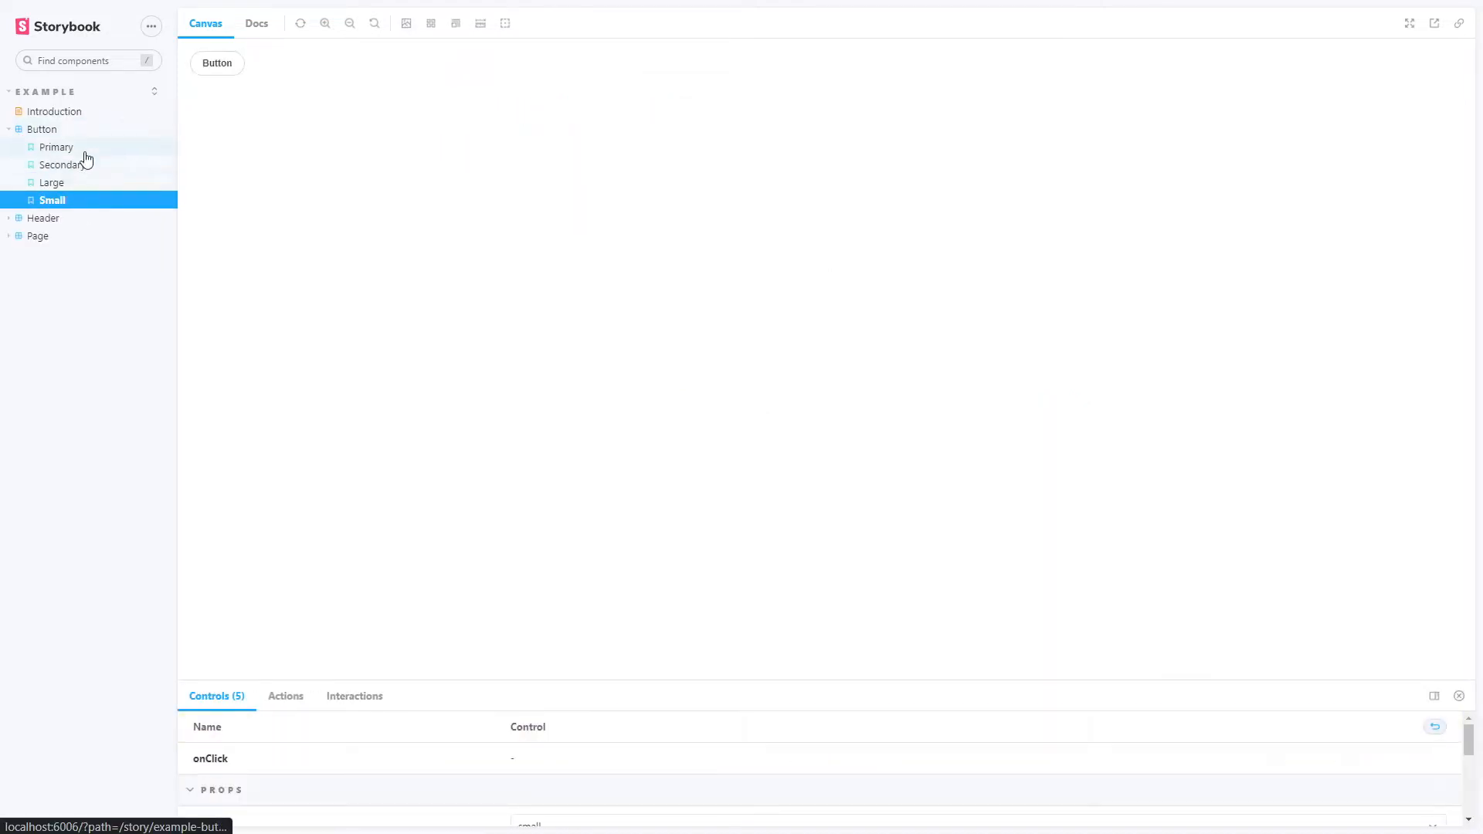
left_click(61, 148)
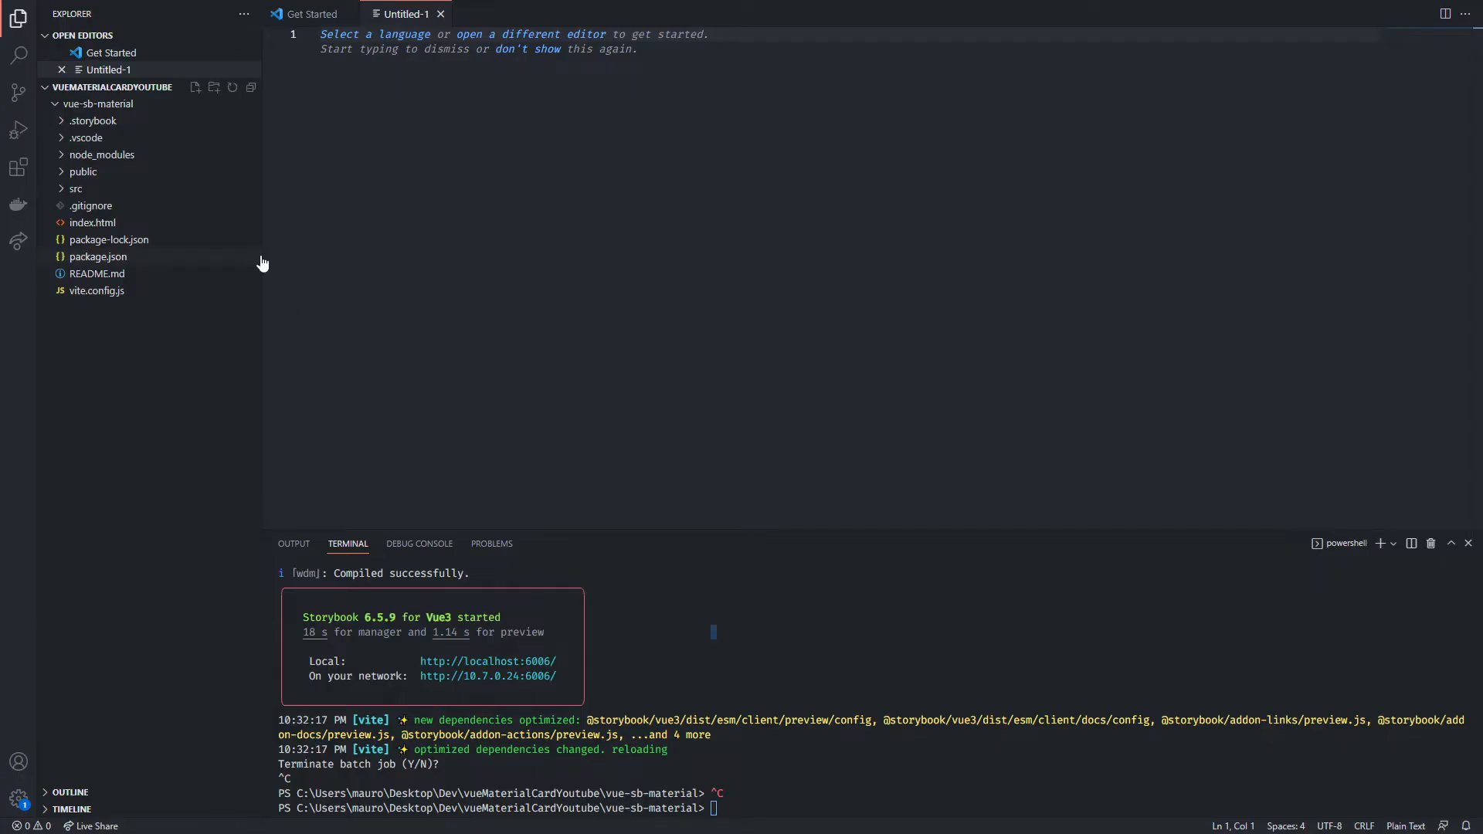
- Add a new file named Card.vue inside src/components from the Explorer
left_click(76, 189)
left_click(73, 222)
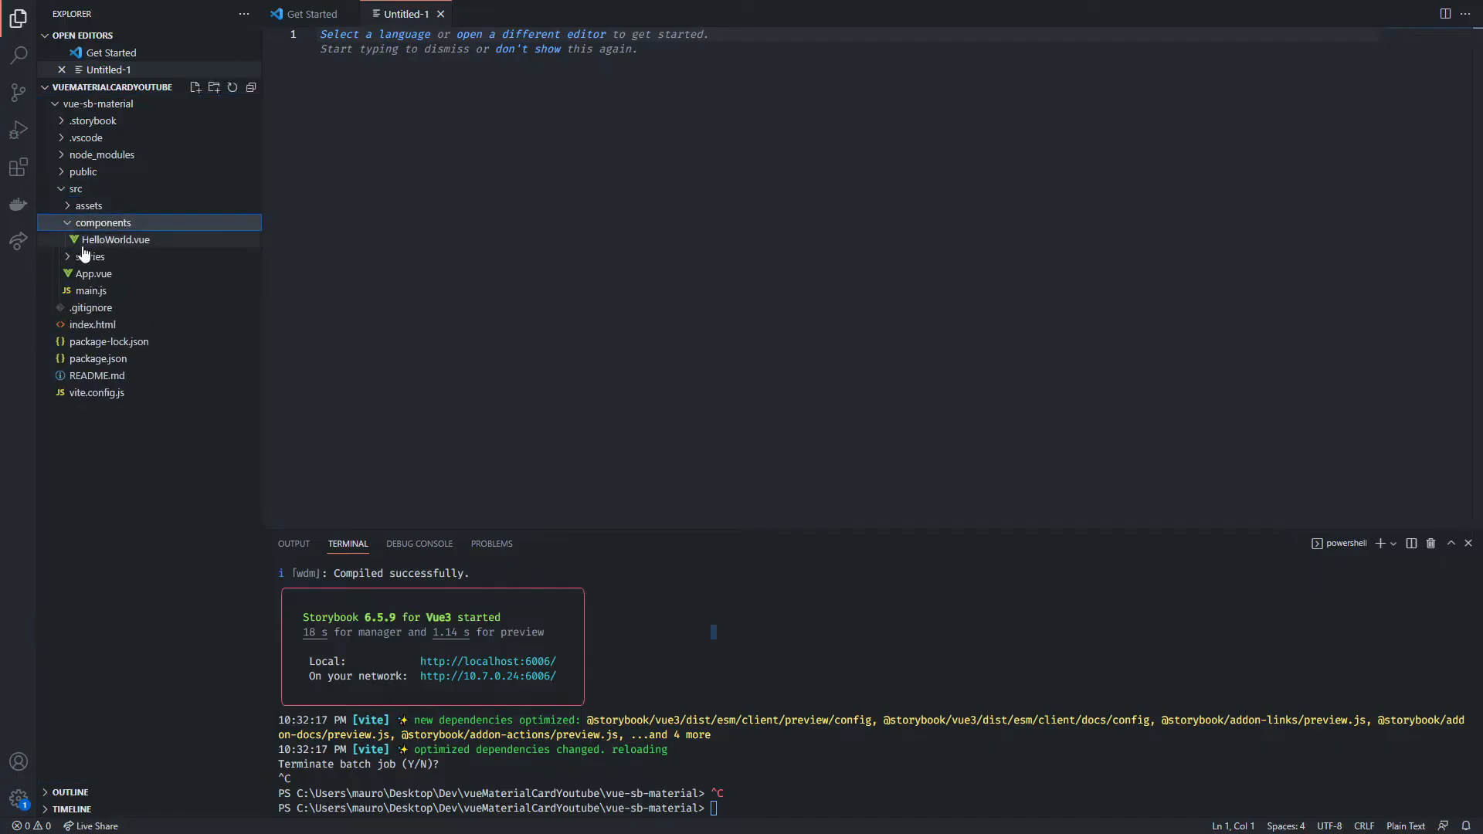
right_click(111, 232)
left_click(142, 248)
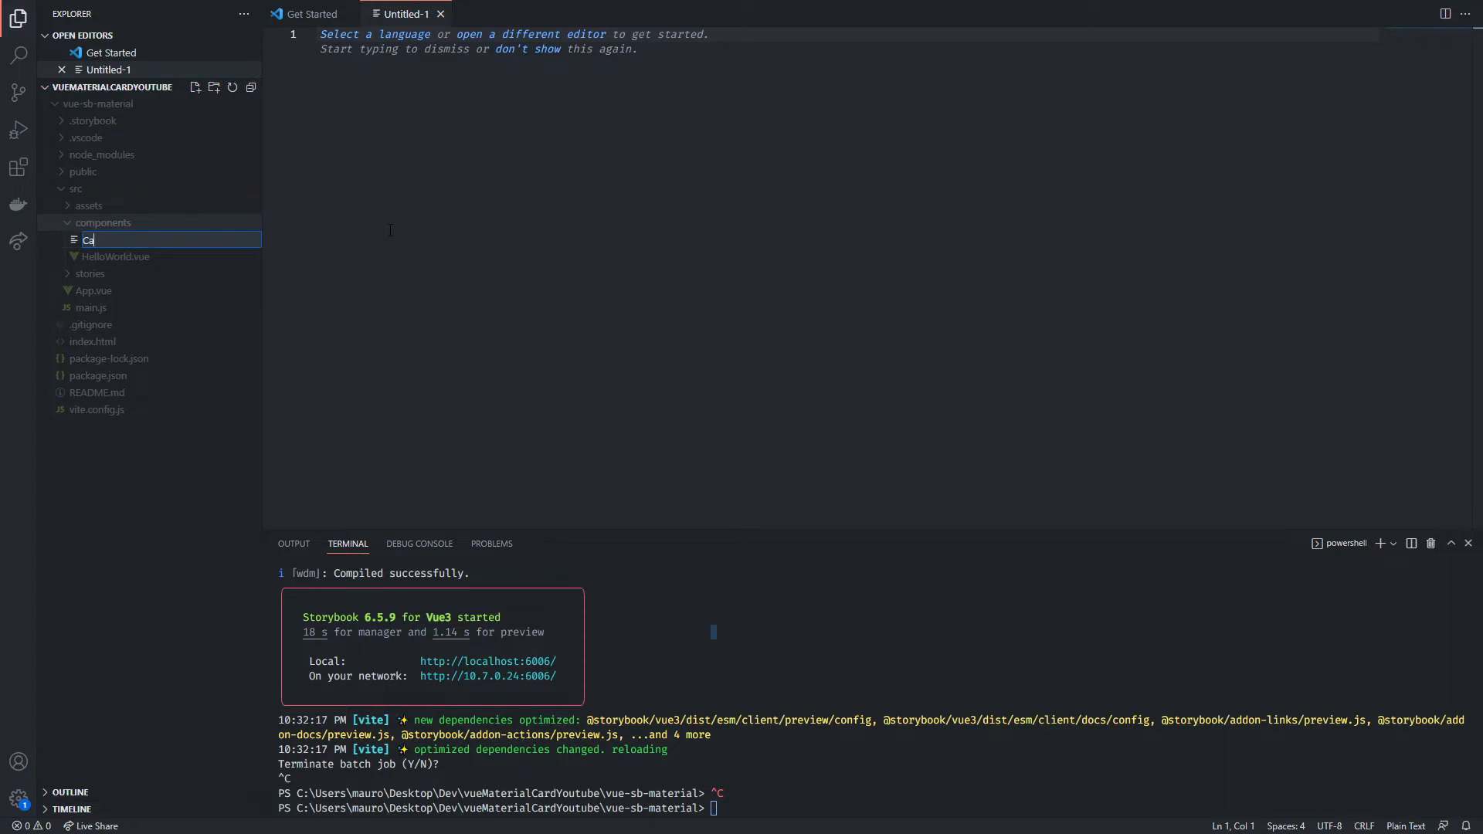
type("Card.vue")
key("Return")
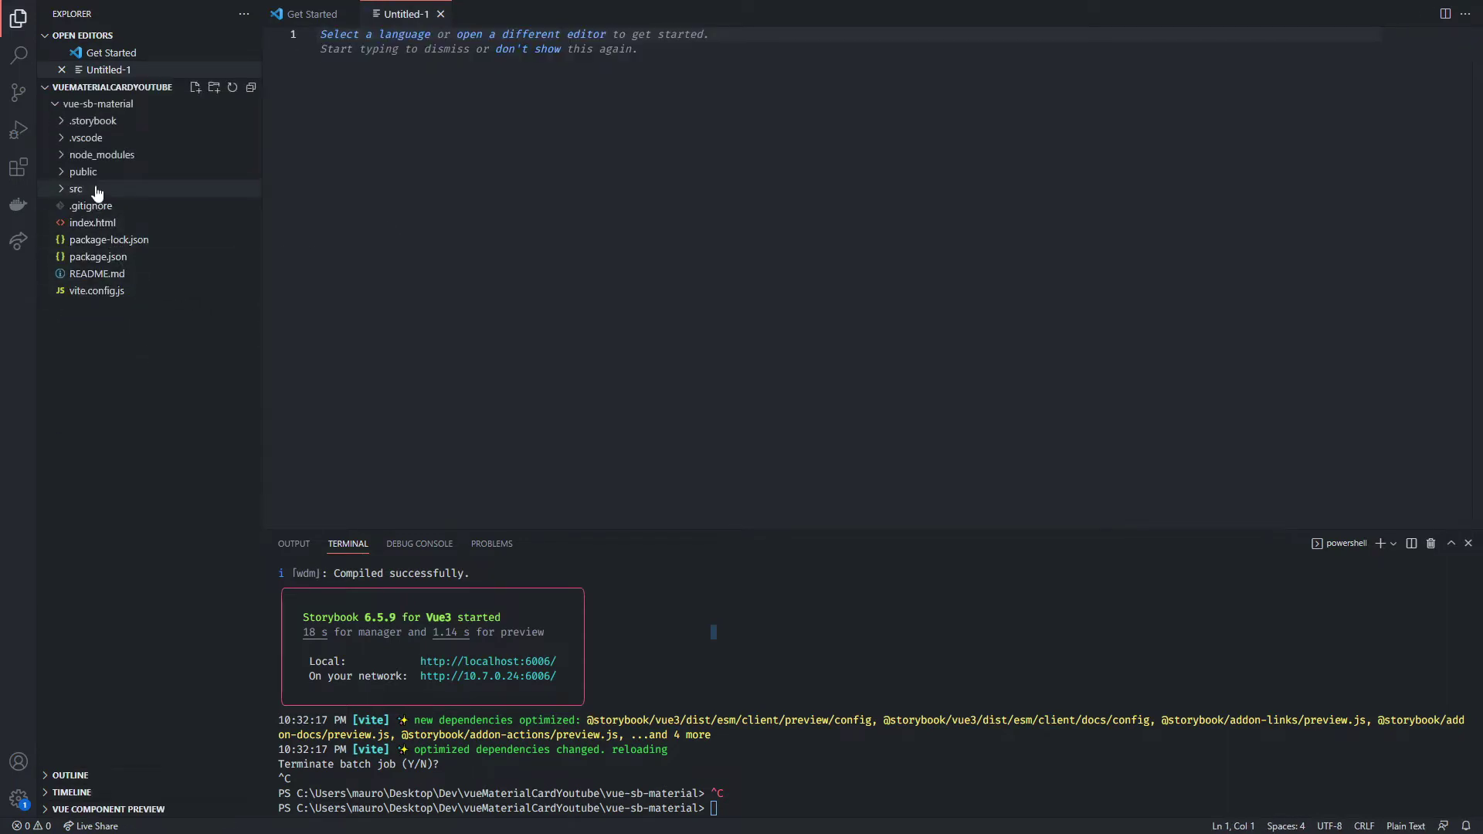
- Repeat the new-file creation in src/components, confirming Card.vue again
left_click(77, 188)
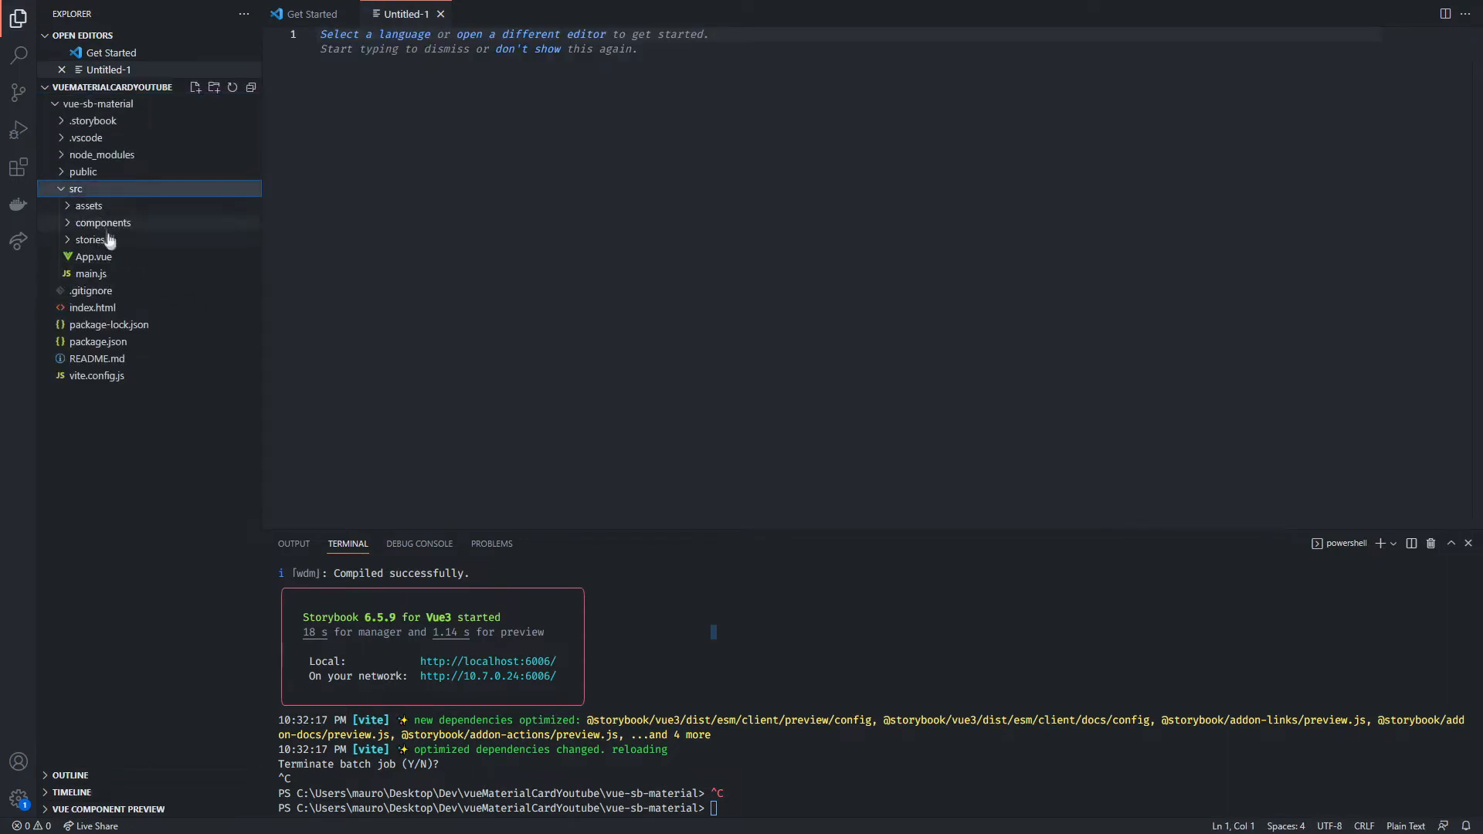
left_click(104, 223)
right_click(119, 233)
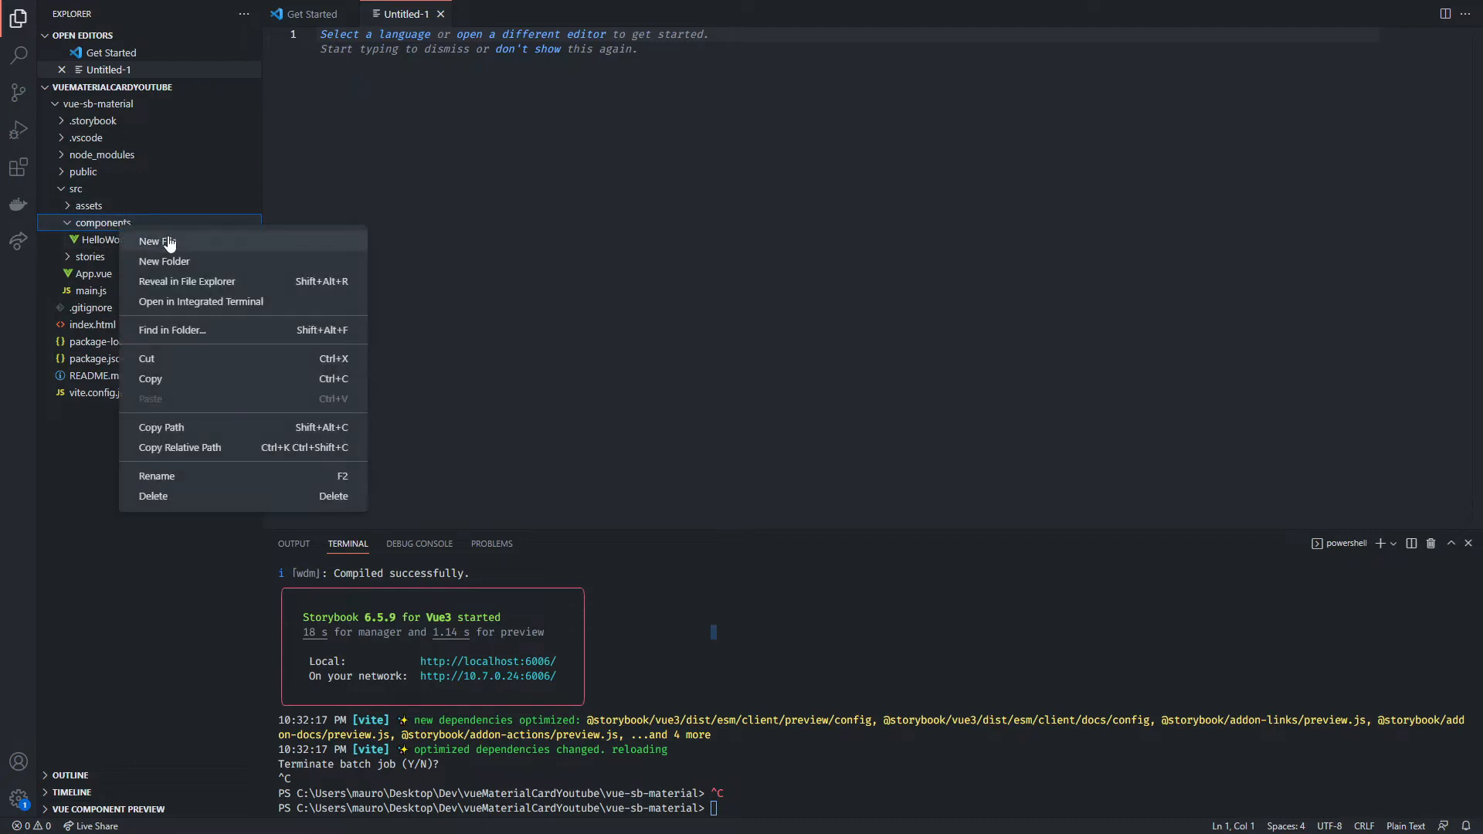
left_click(145, 228)
type("Card")
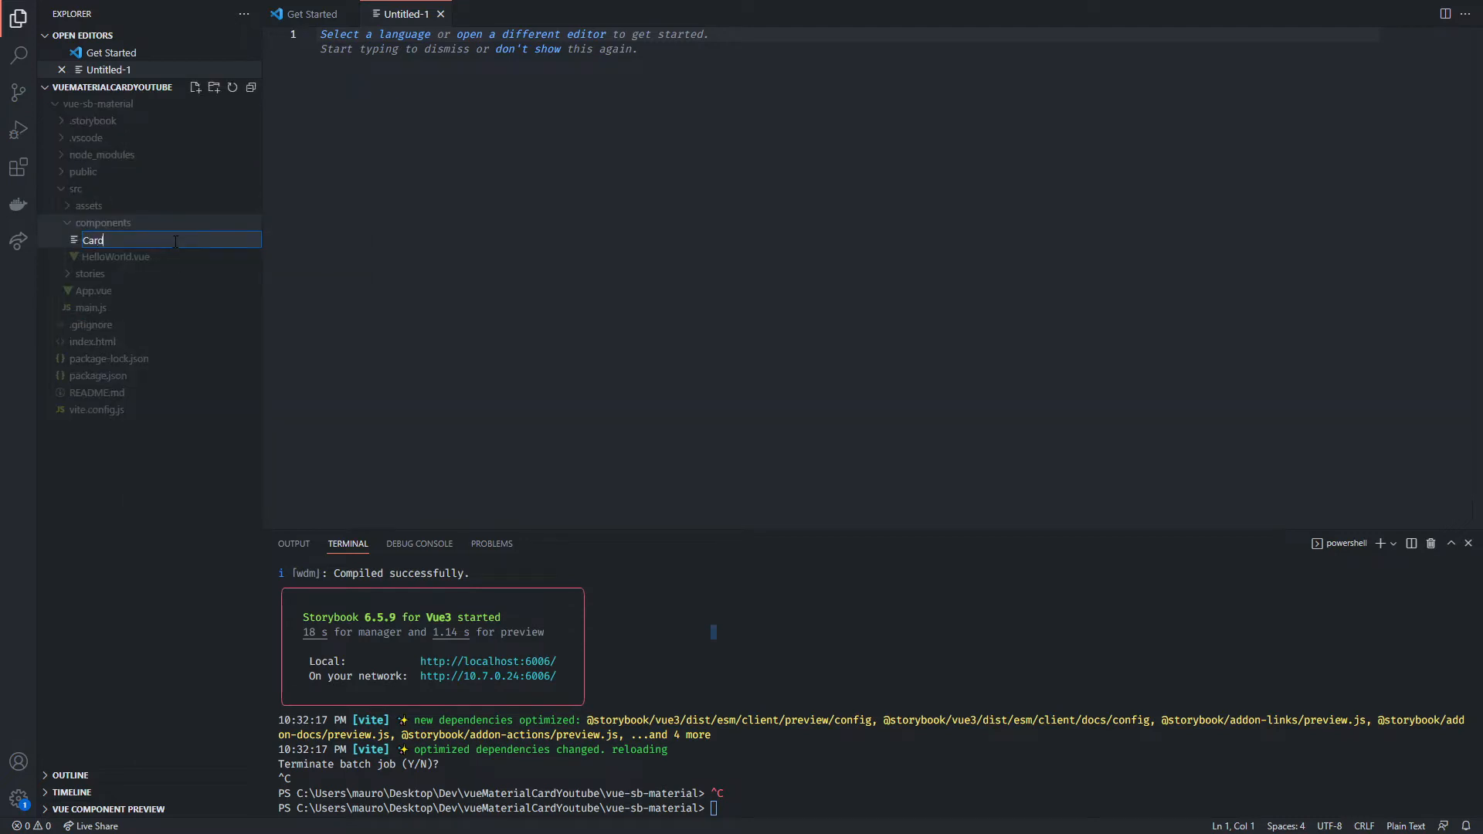
type(".vue")
key("Return")
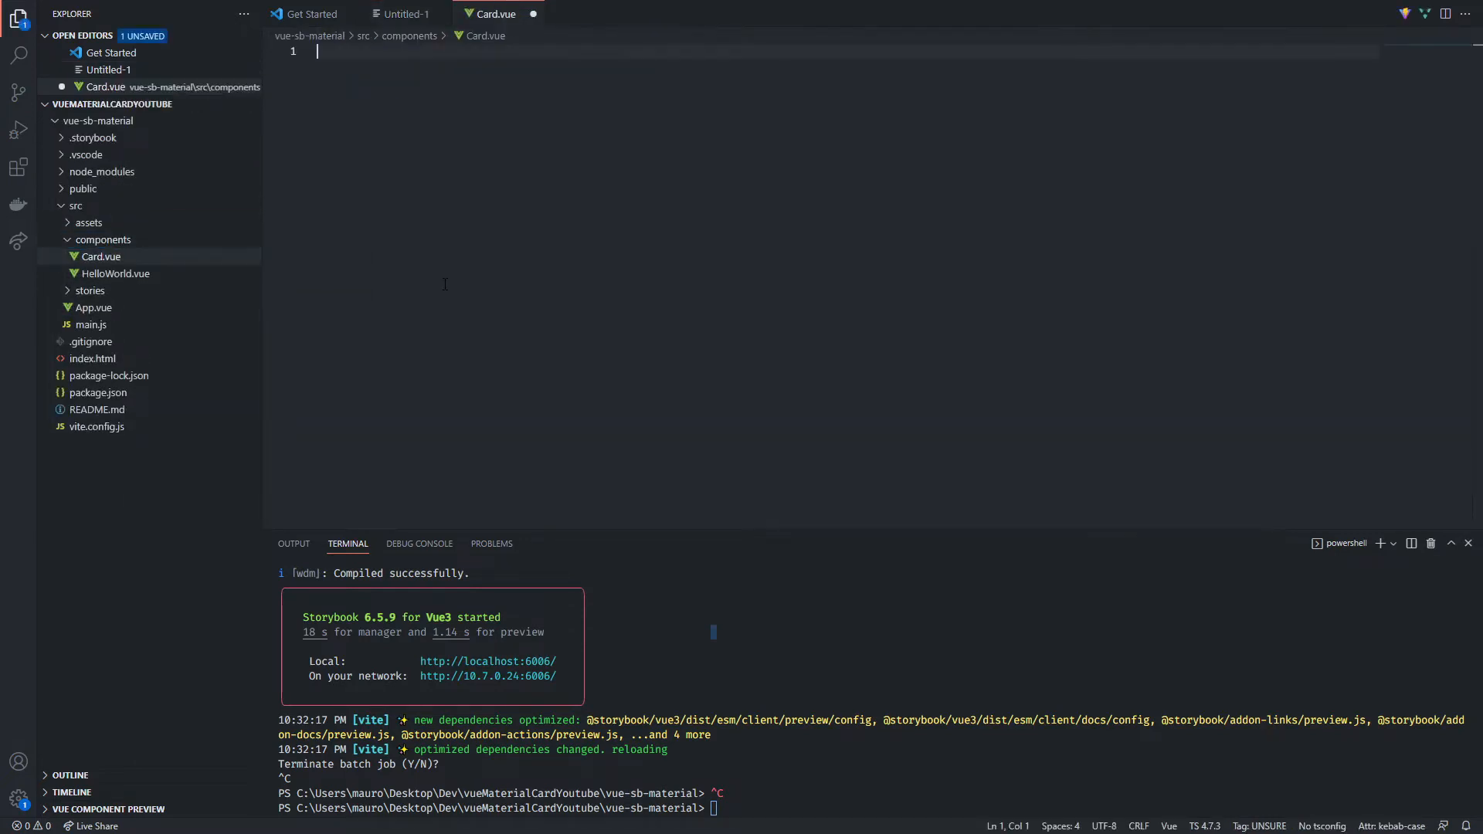
type("vu")
- Build the template as div.card with h4.title showing {{title}} and p.secondary-text showing {{subText}}
key("Return")
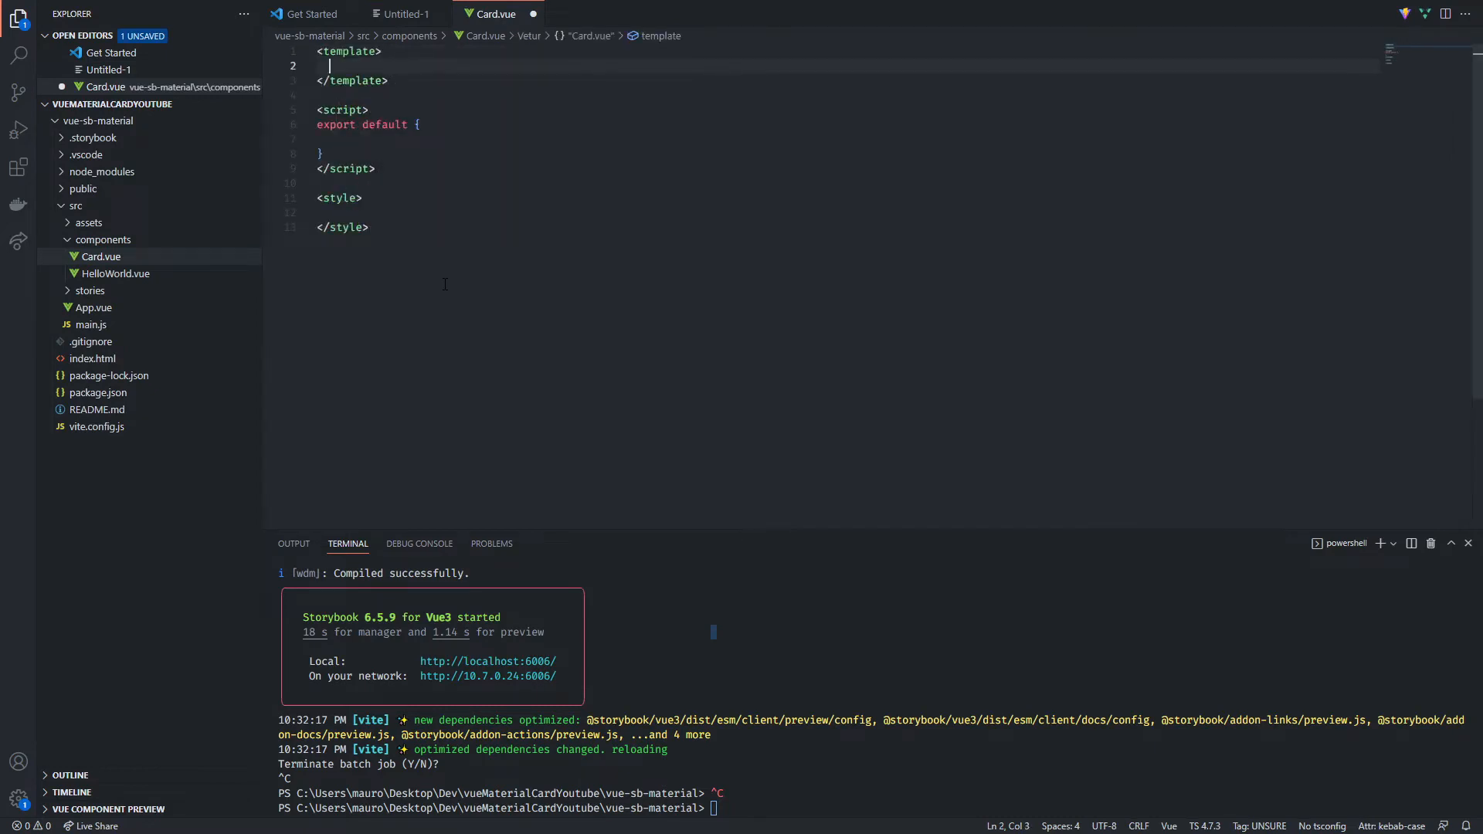
type("div.card")
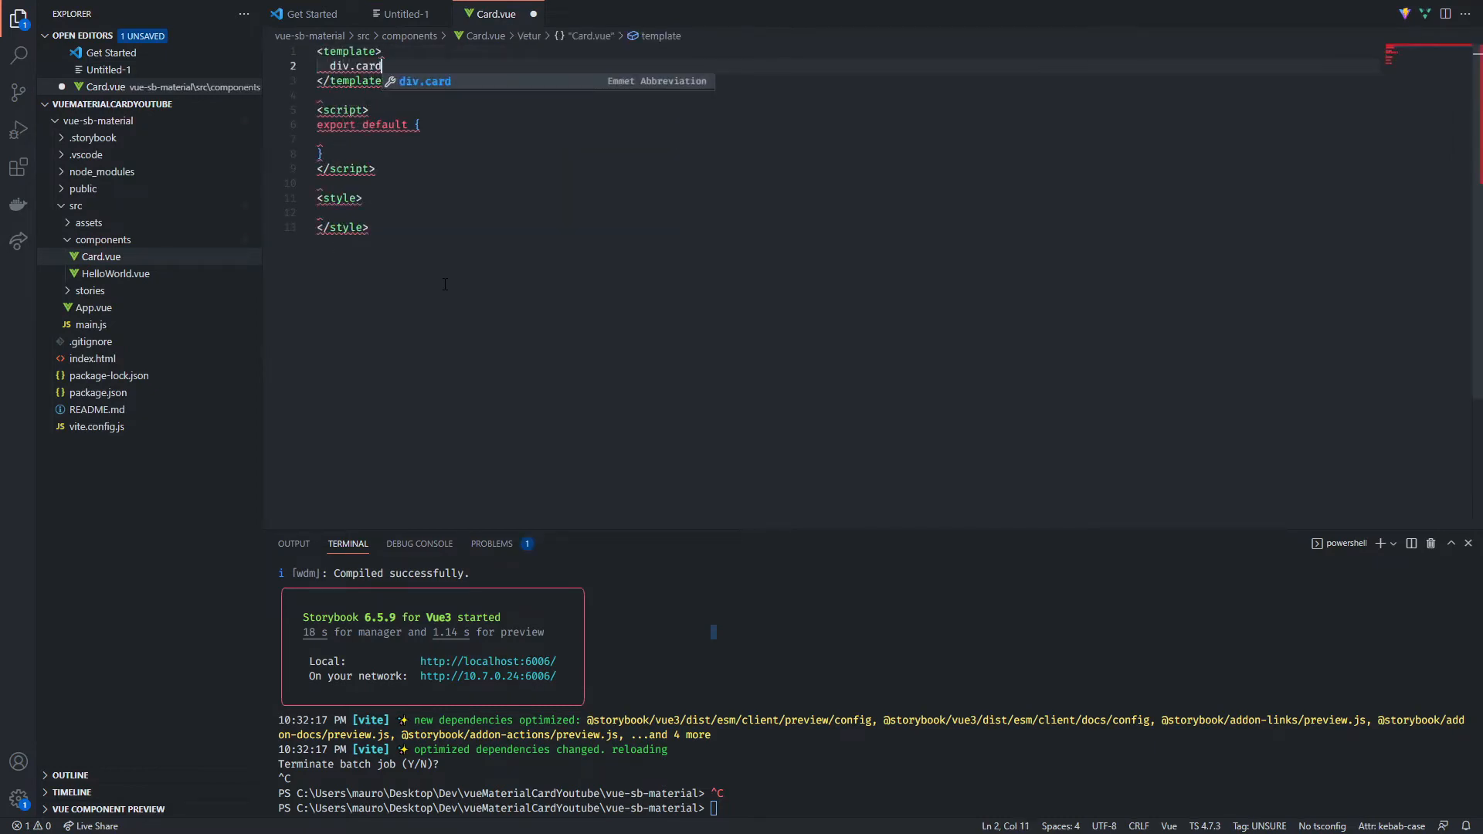
type(">")
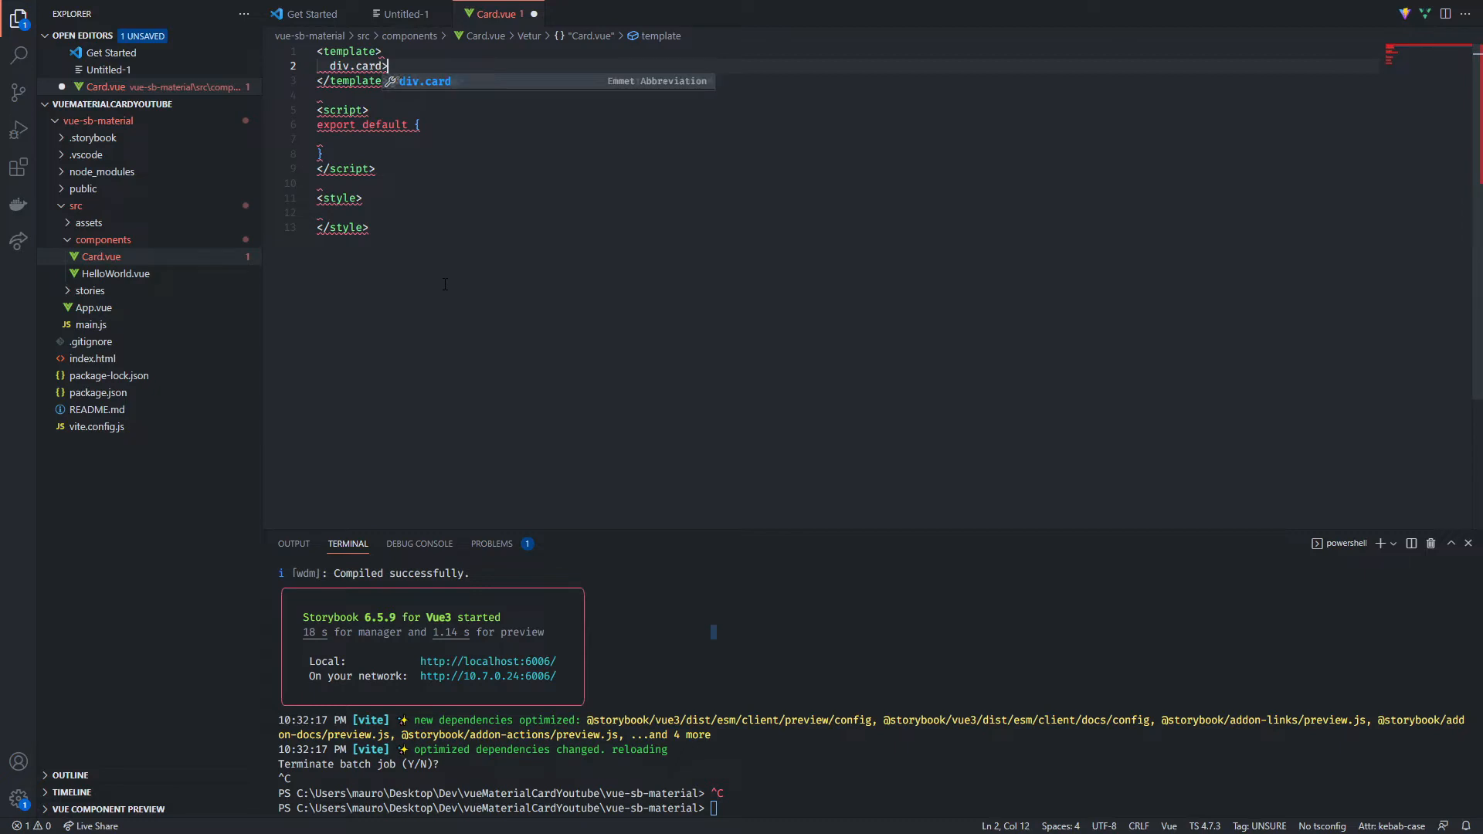
type("h4.")
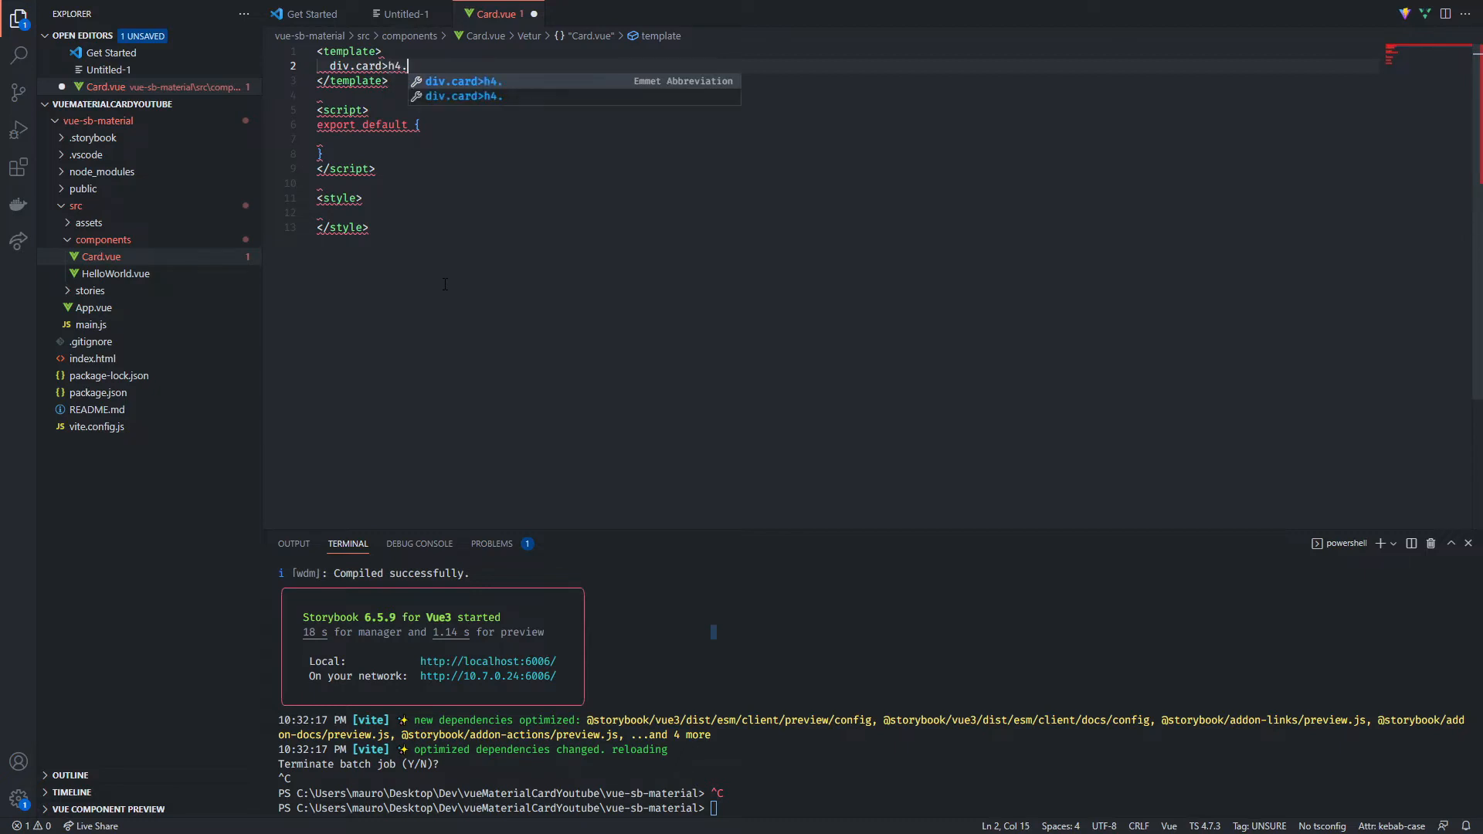
type("title+")
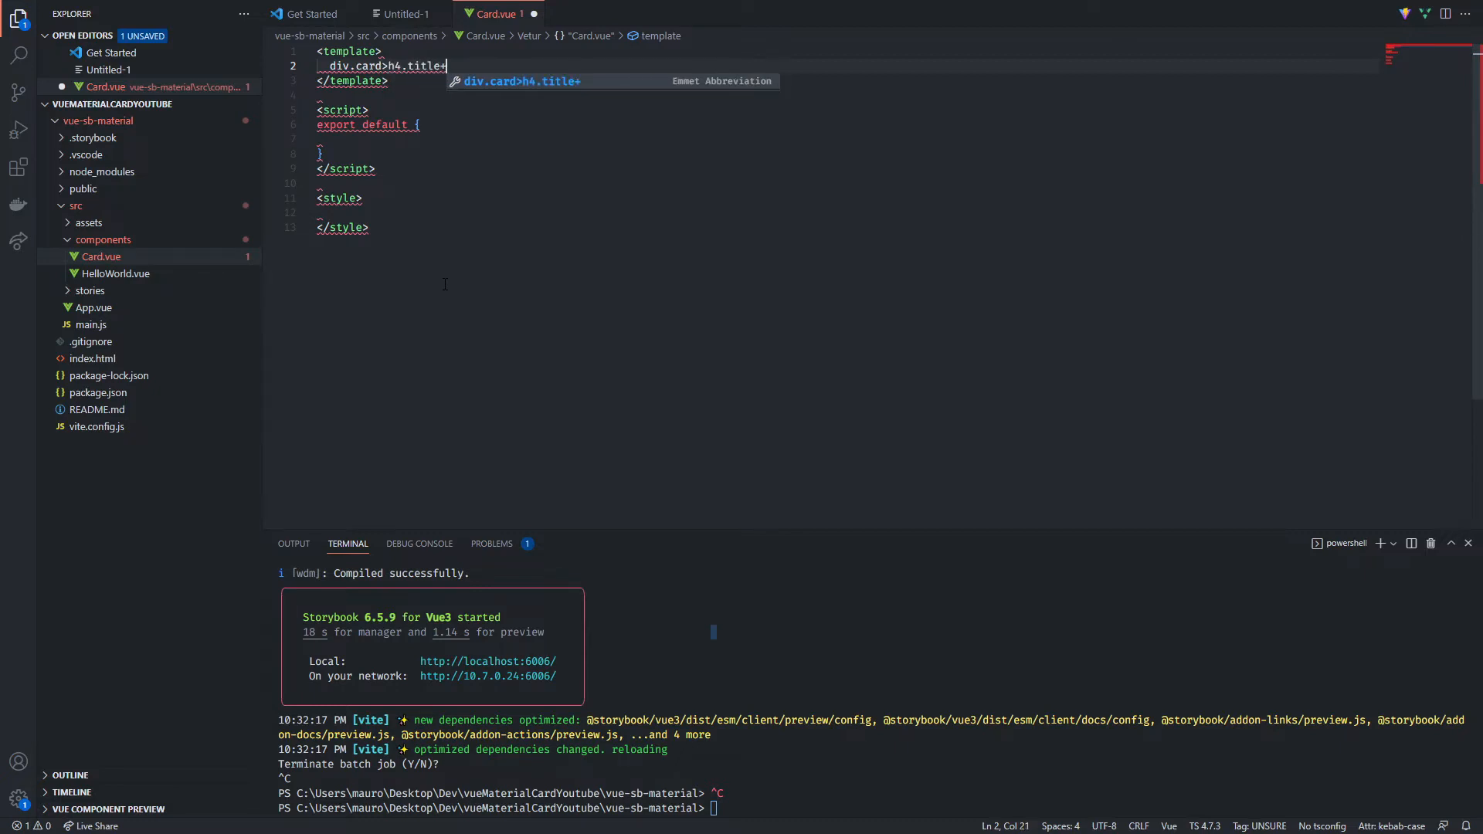
type("p.secondary")
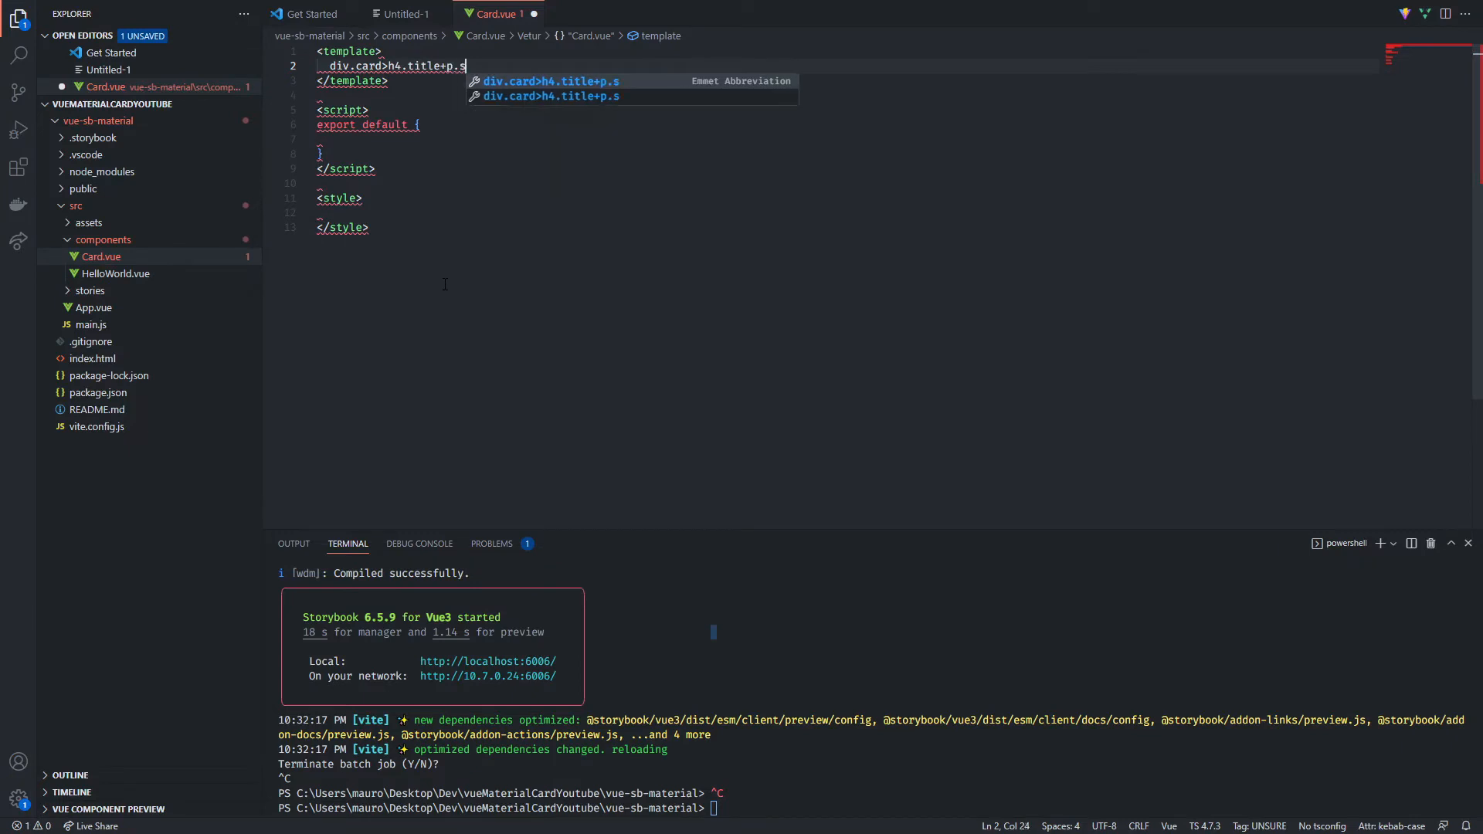
type("-te")
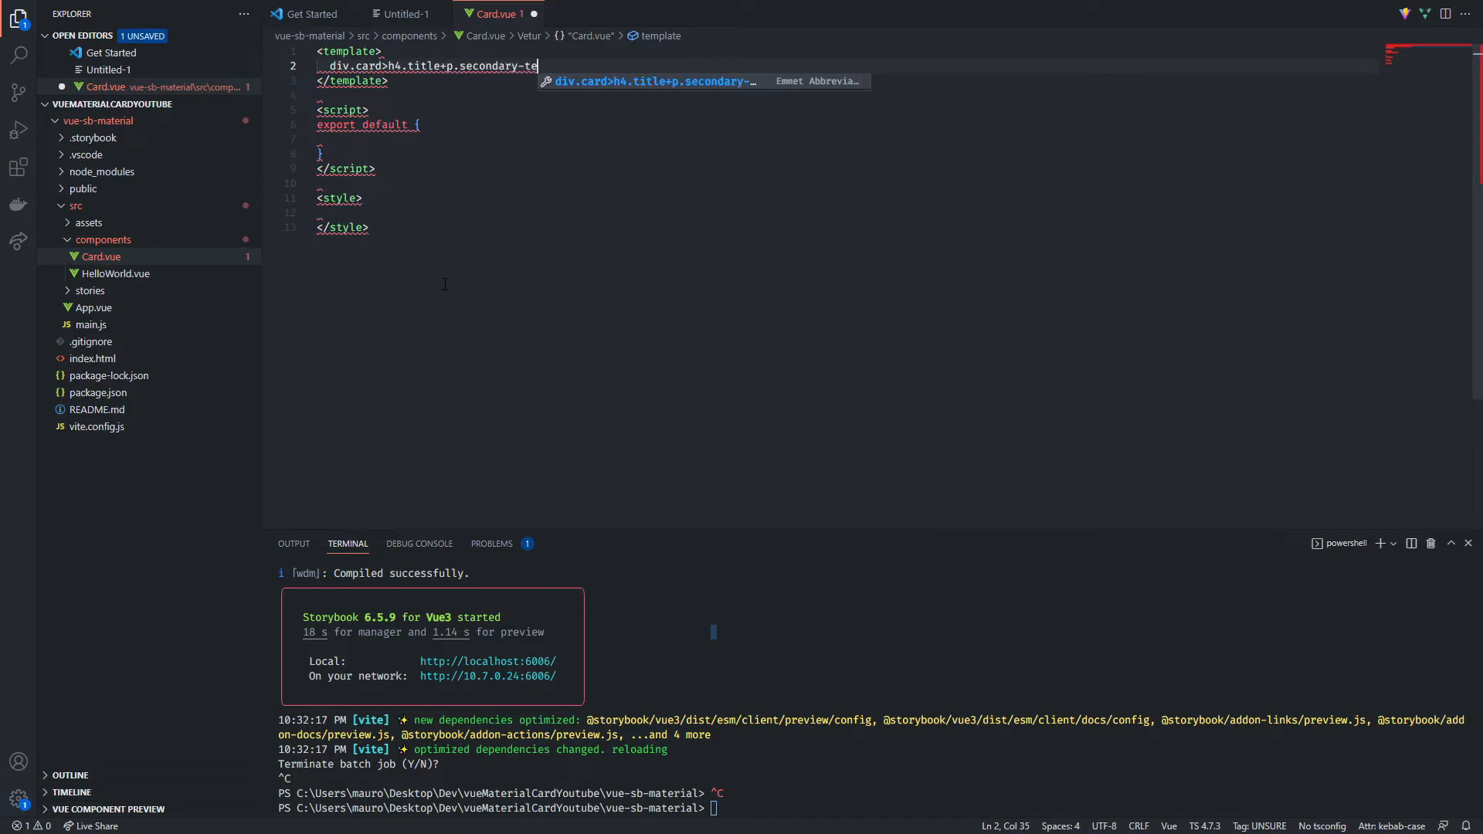
type("xt")
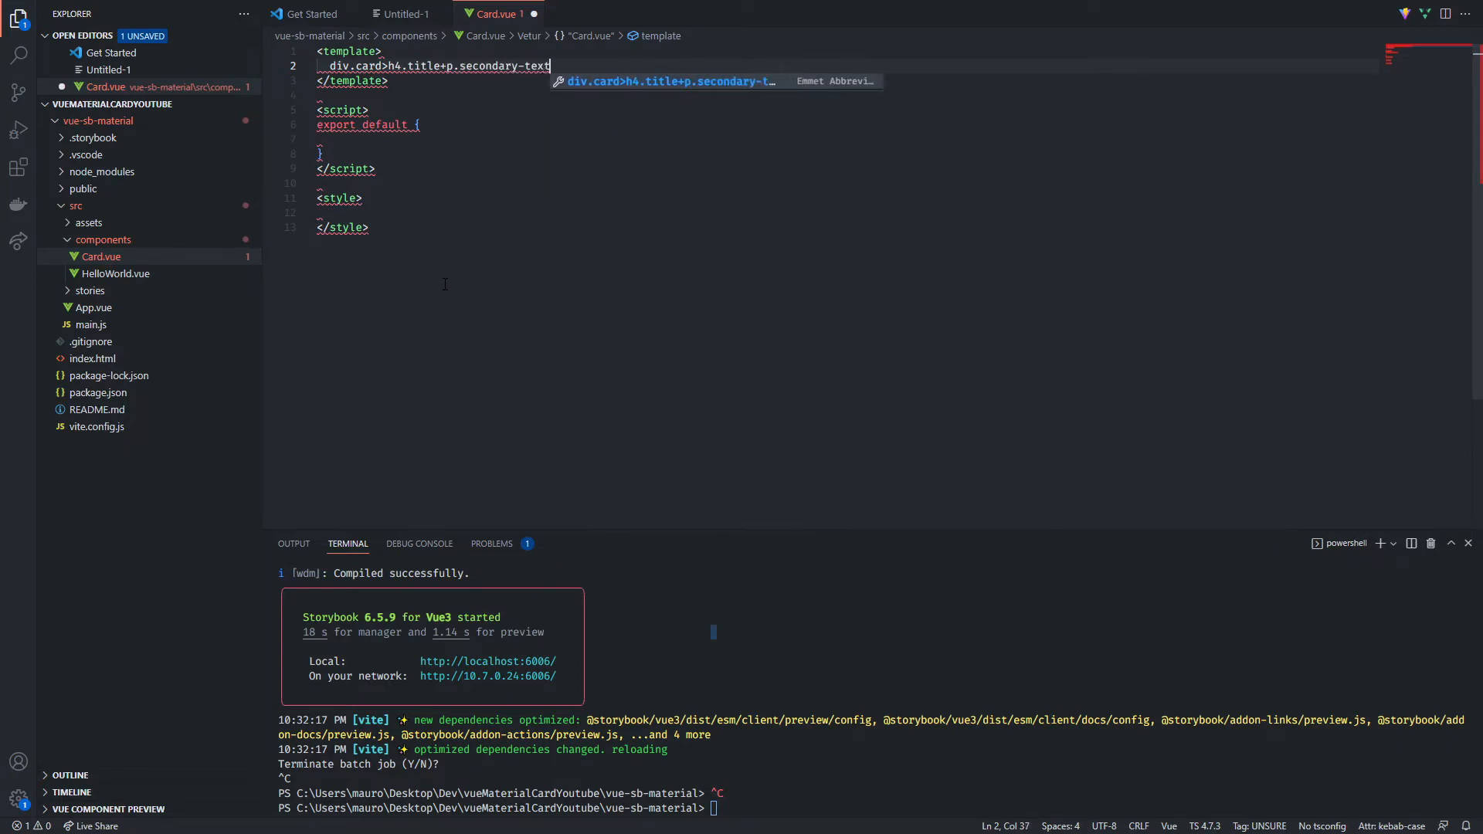
key("Tab")
type("{{")
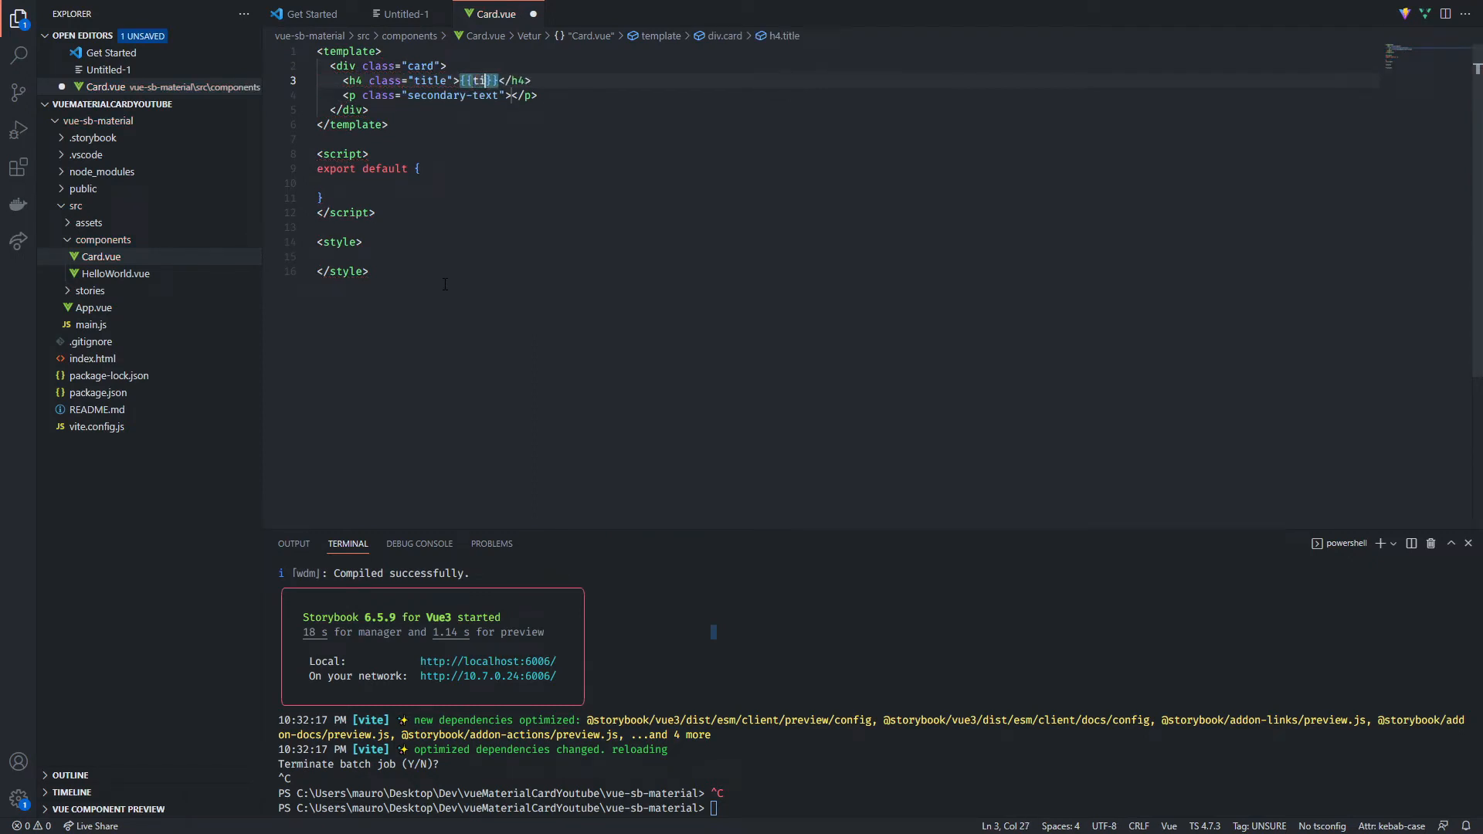
type("title")
key("Down")
type("{{")
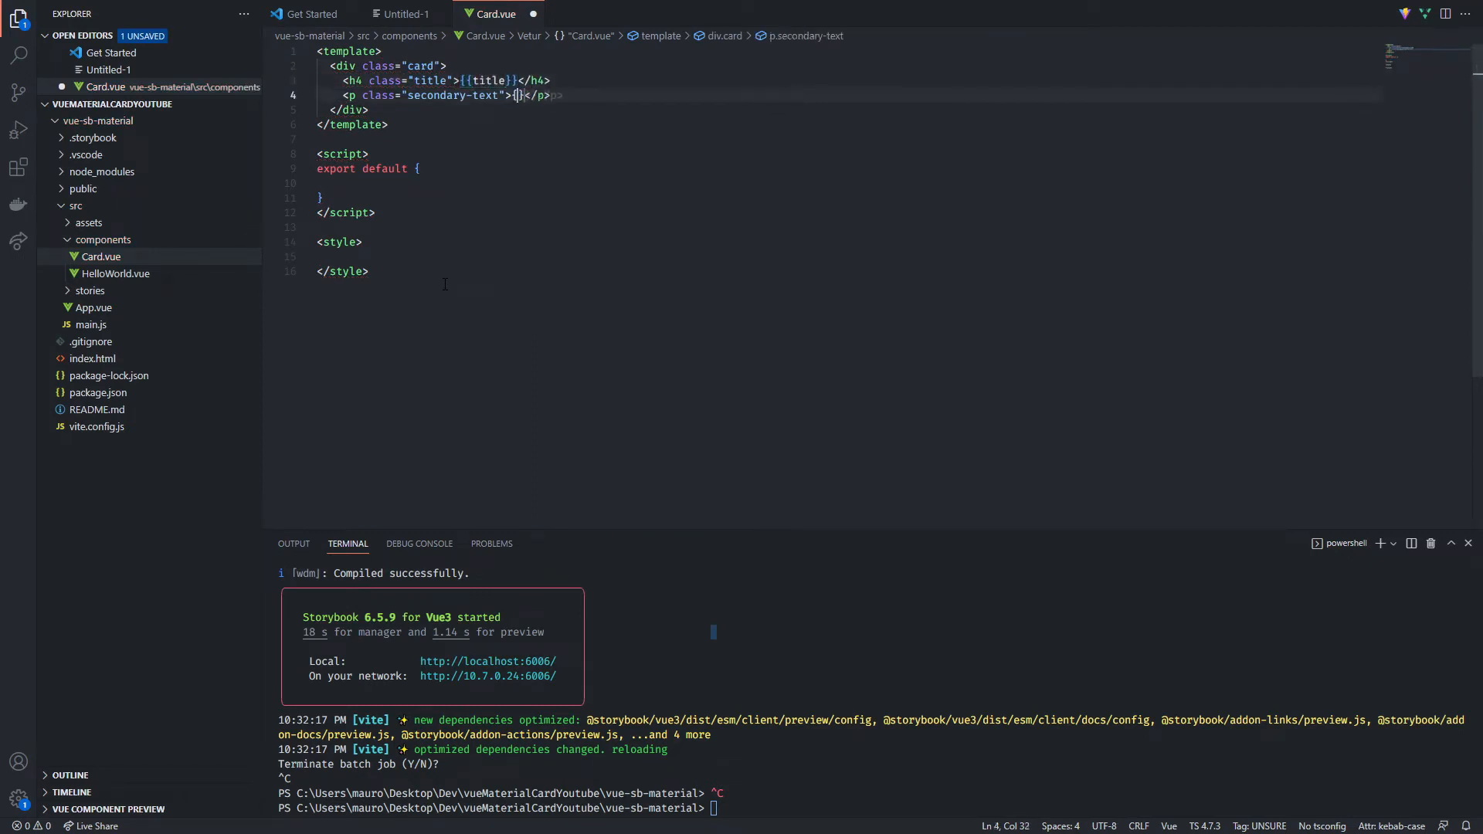
type("sub")
type("Text")
- Declare the component name Card with String props title and subText in export default
left_click(444, 184)
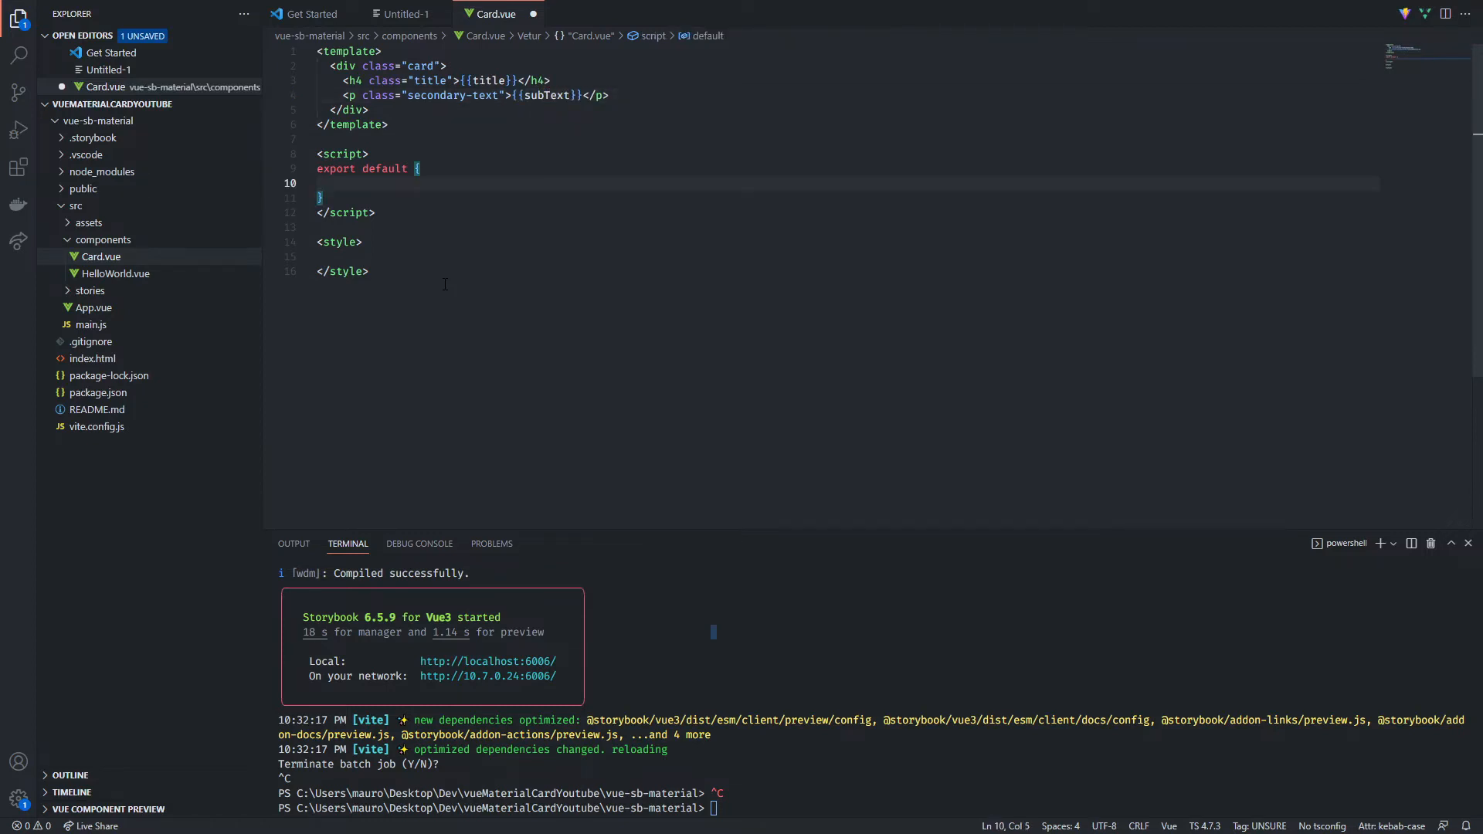
type("name: '")
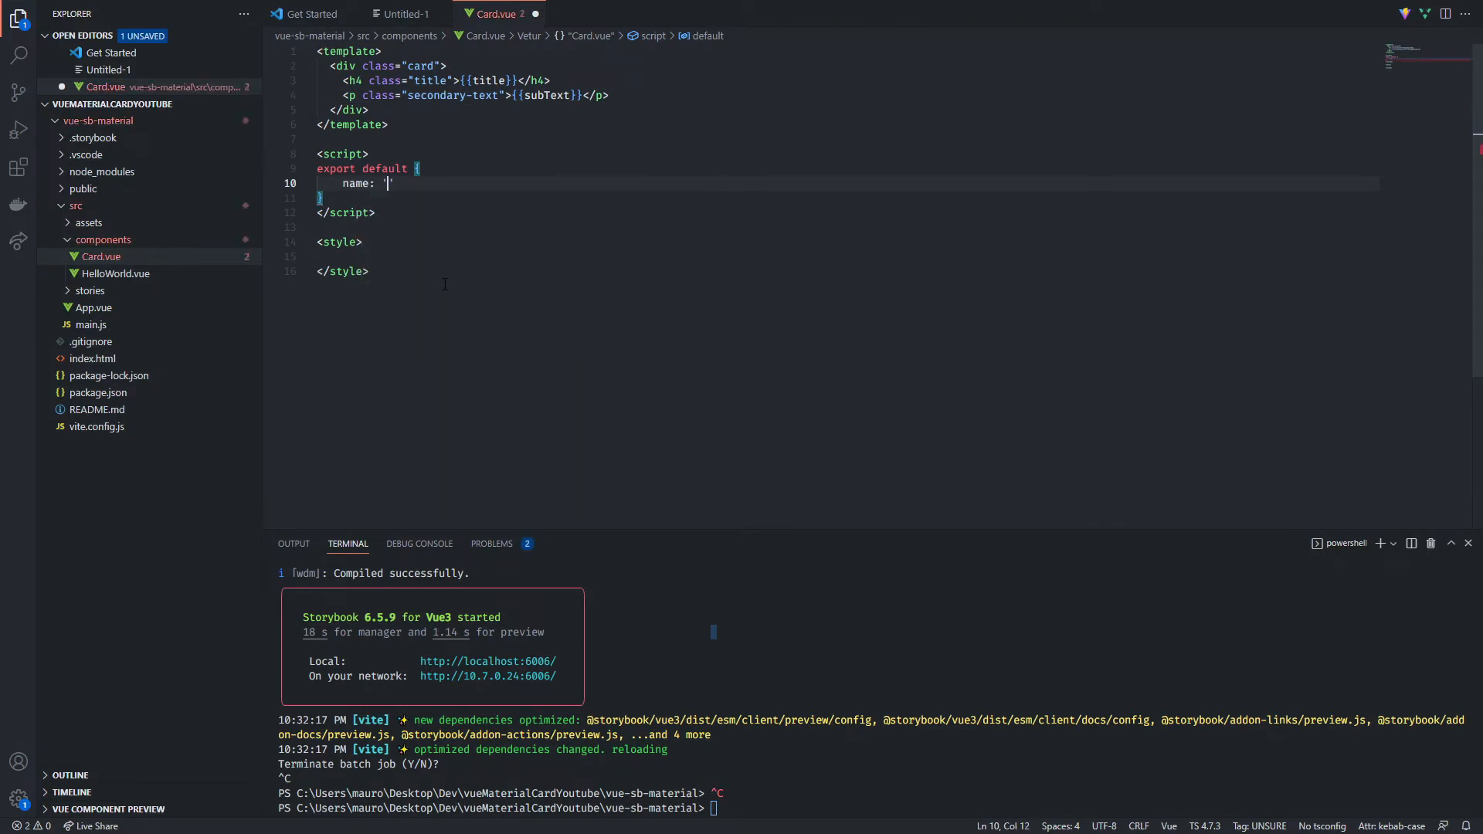
type("Card',")
key("Return")
type("pr")
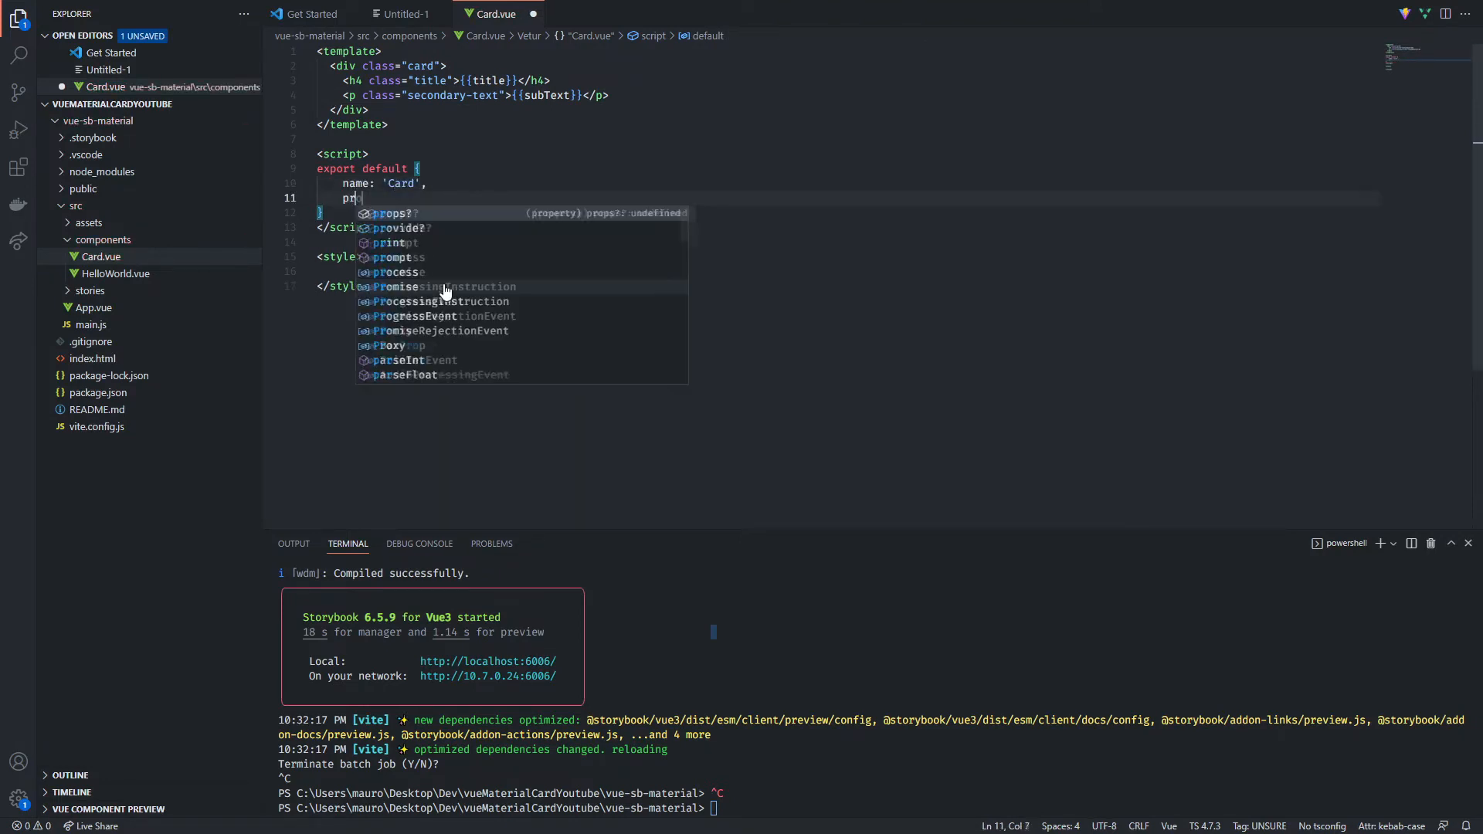
type("ops: {")
key("Return")
type("ti")
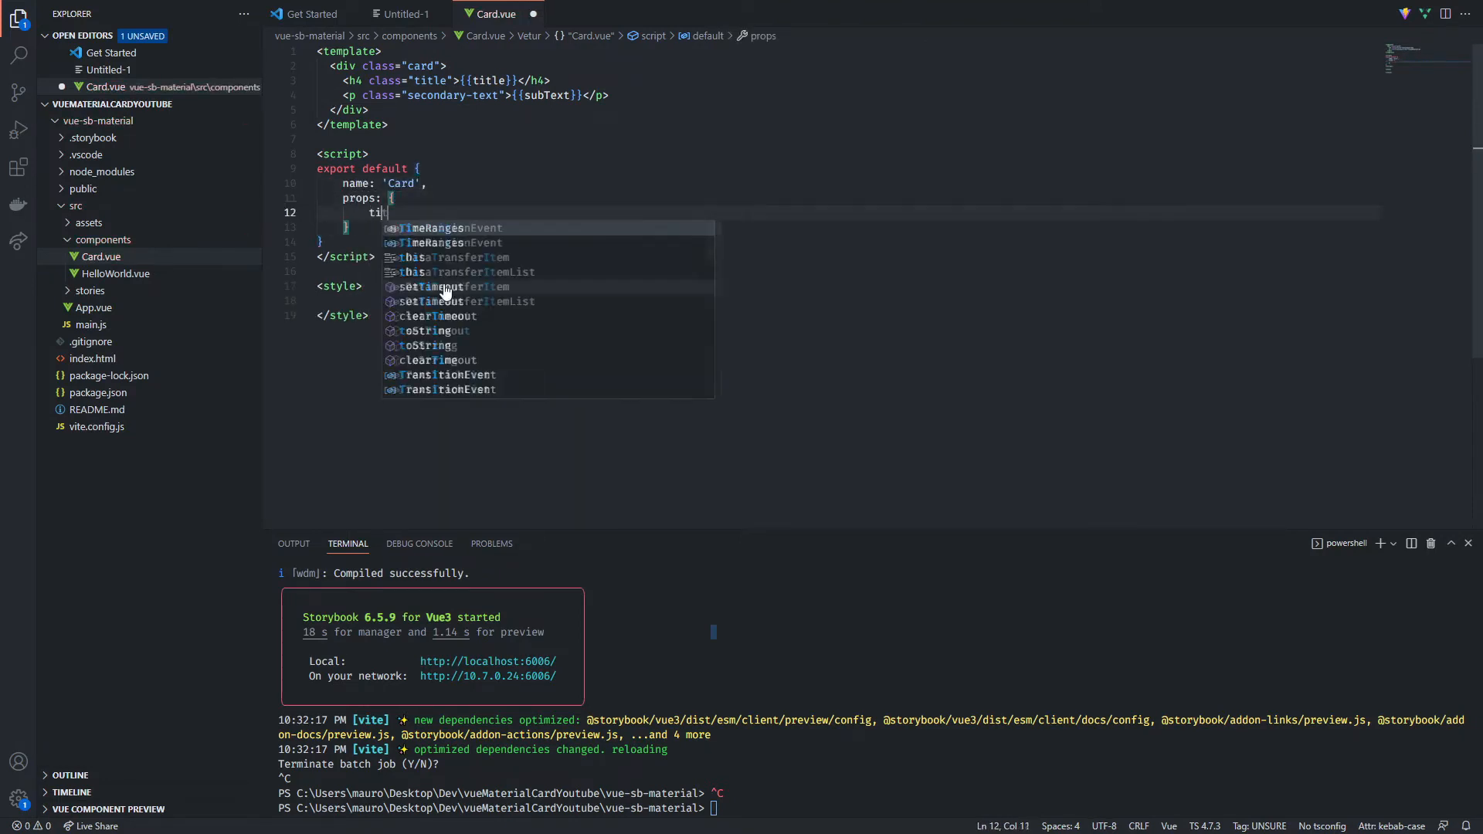
type("tle: String,")
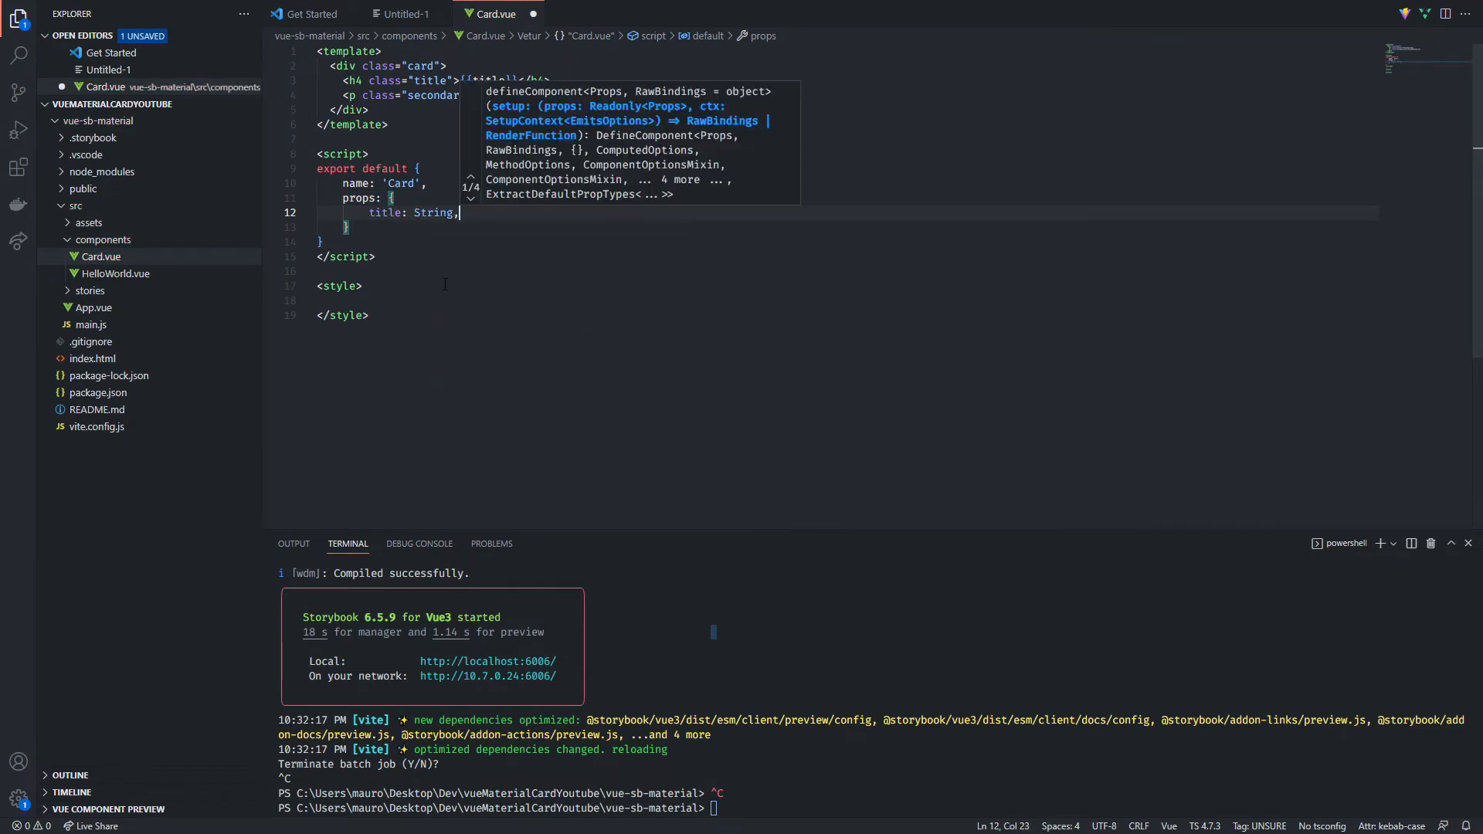
key("Return")
type("sub")
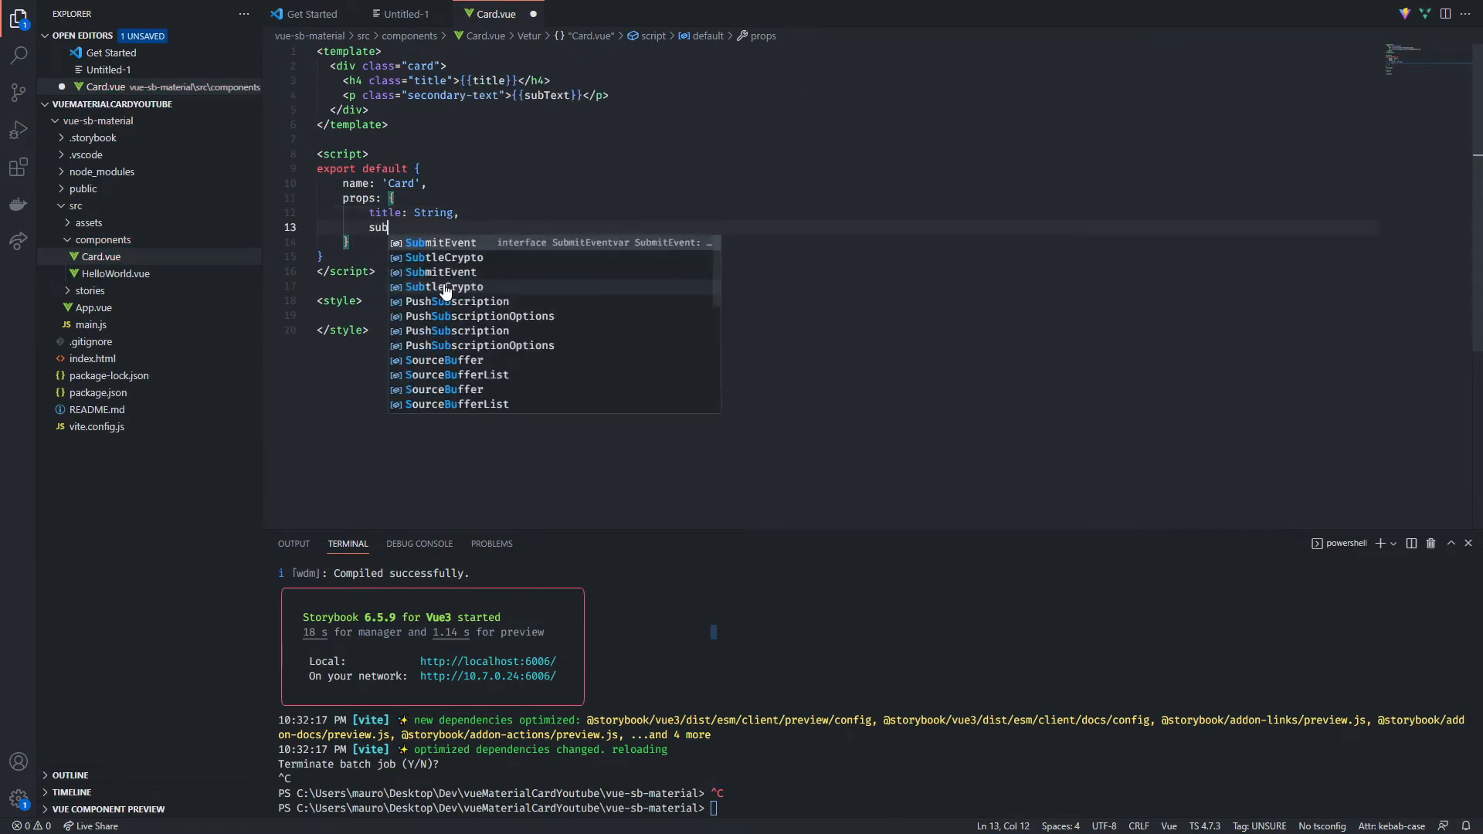
type("Text: ")
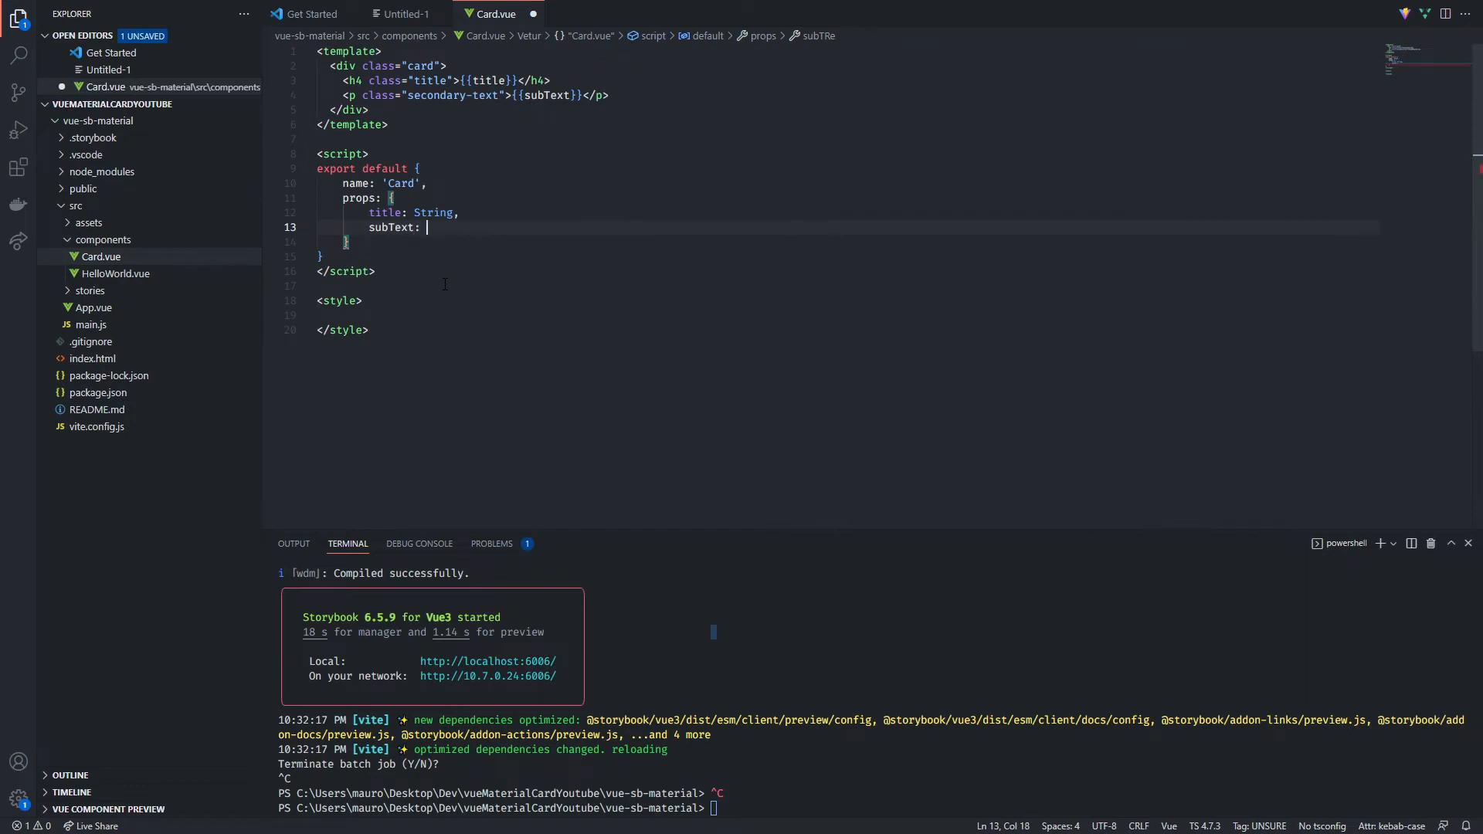
type("String")
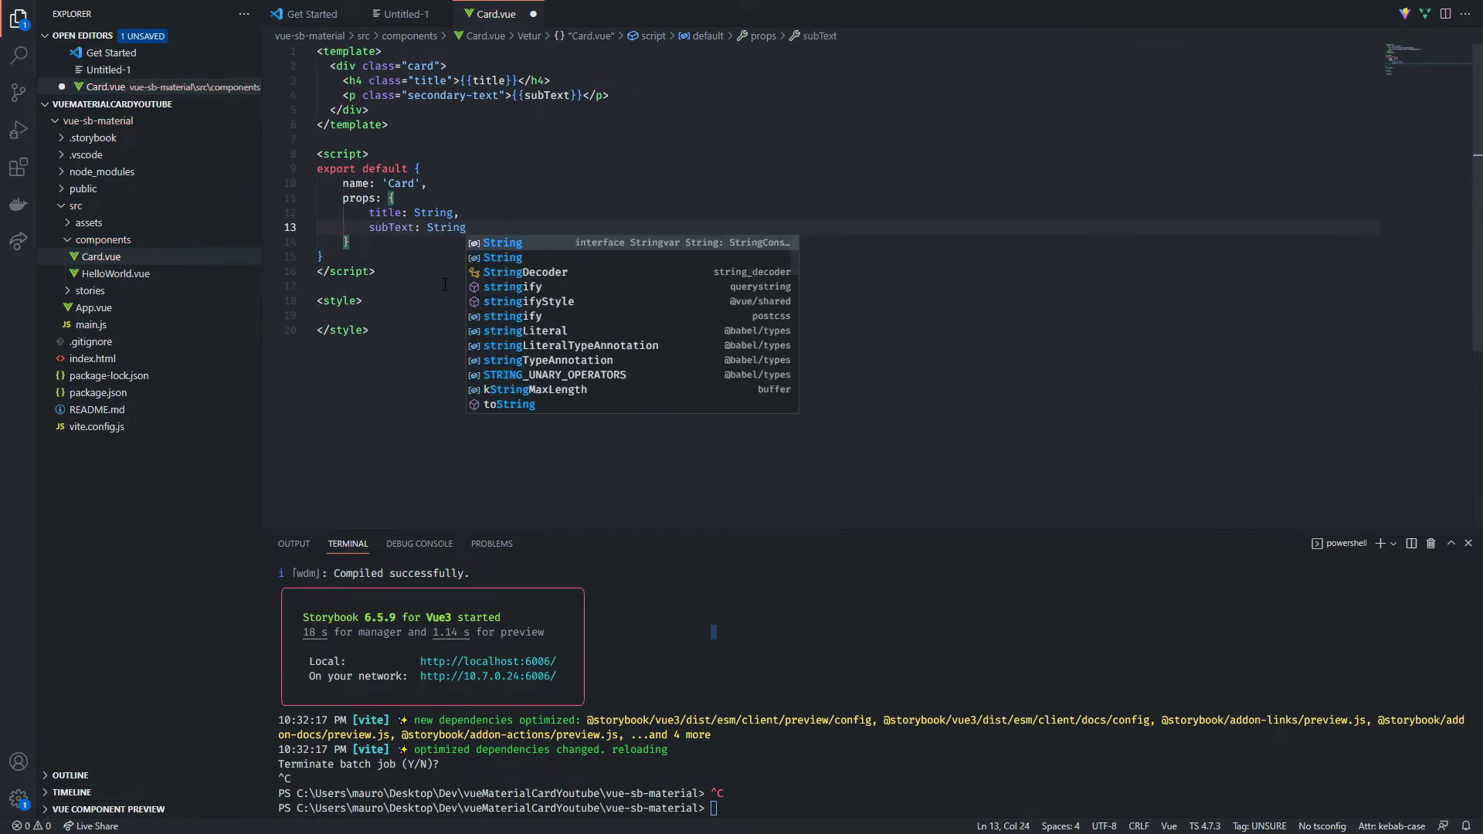
key("Escape")
left_click(356, 300)
type("scoped")
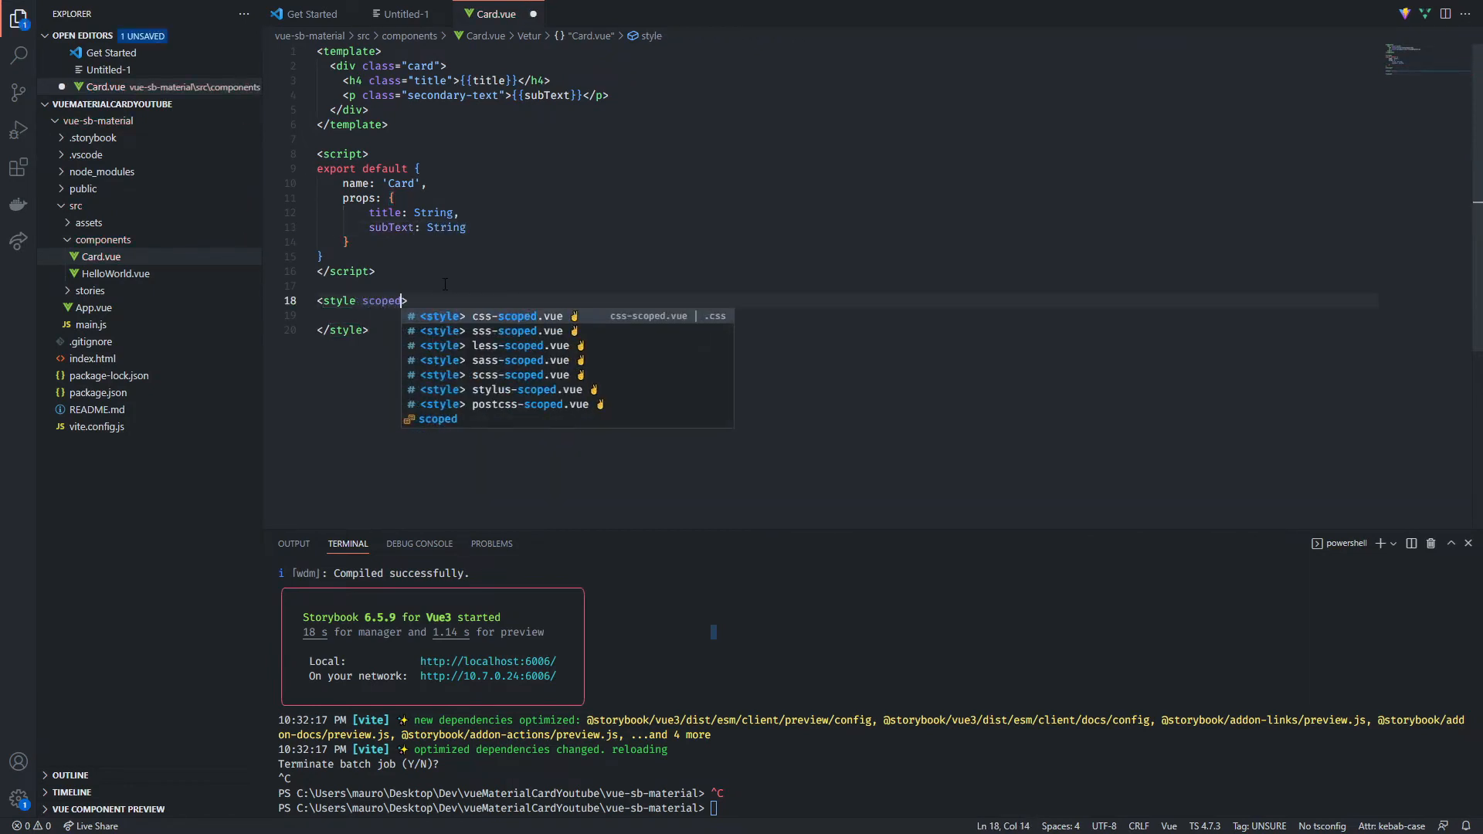
- Make the style scoped and start a .card rule with a white background-color
key("Escape")
key("End")
key("Return")
type(".card {")
key("Return")
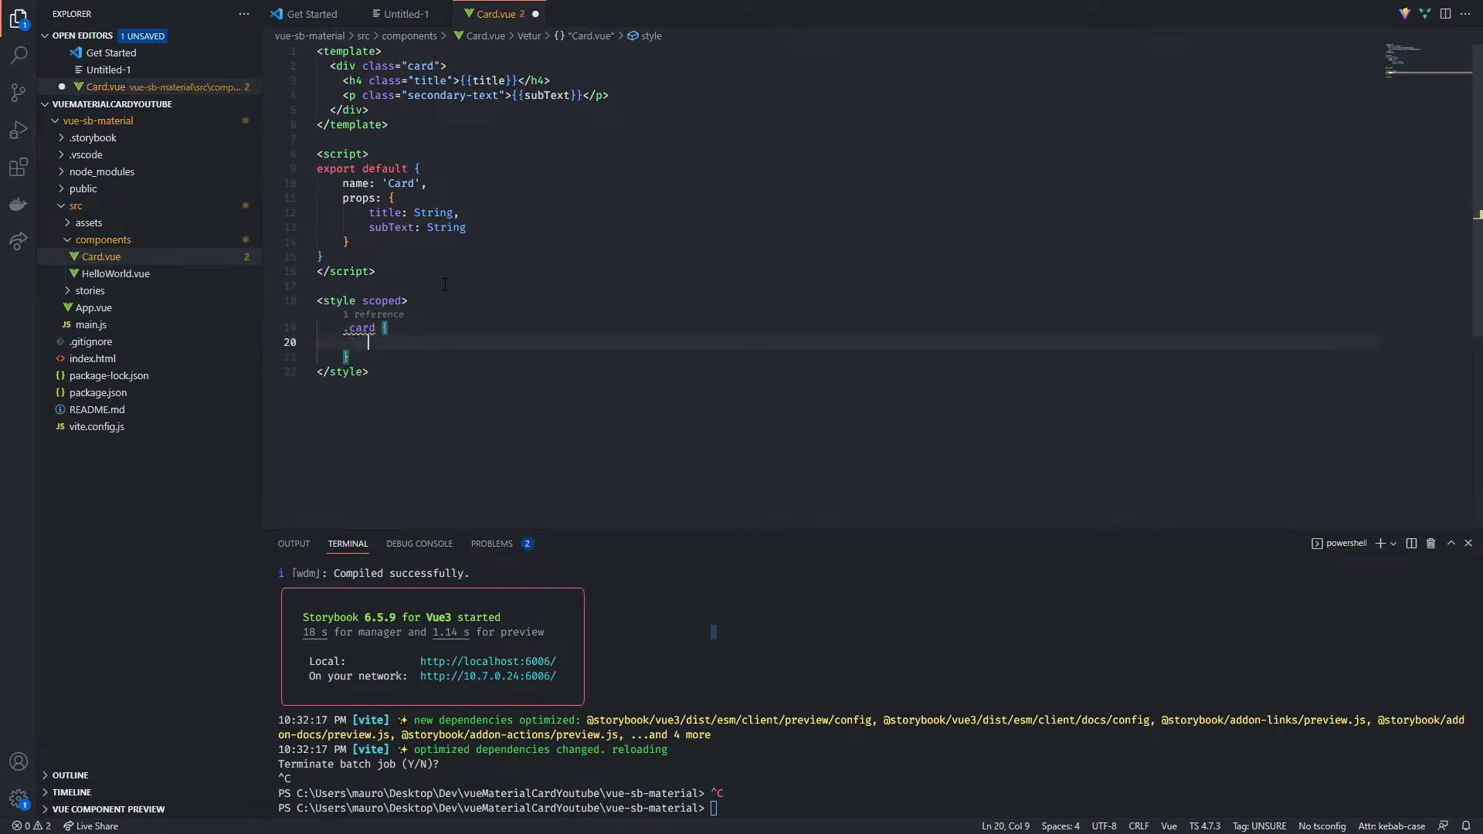
type("backgr")
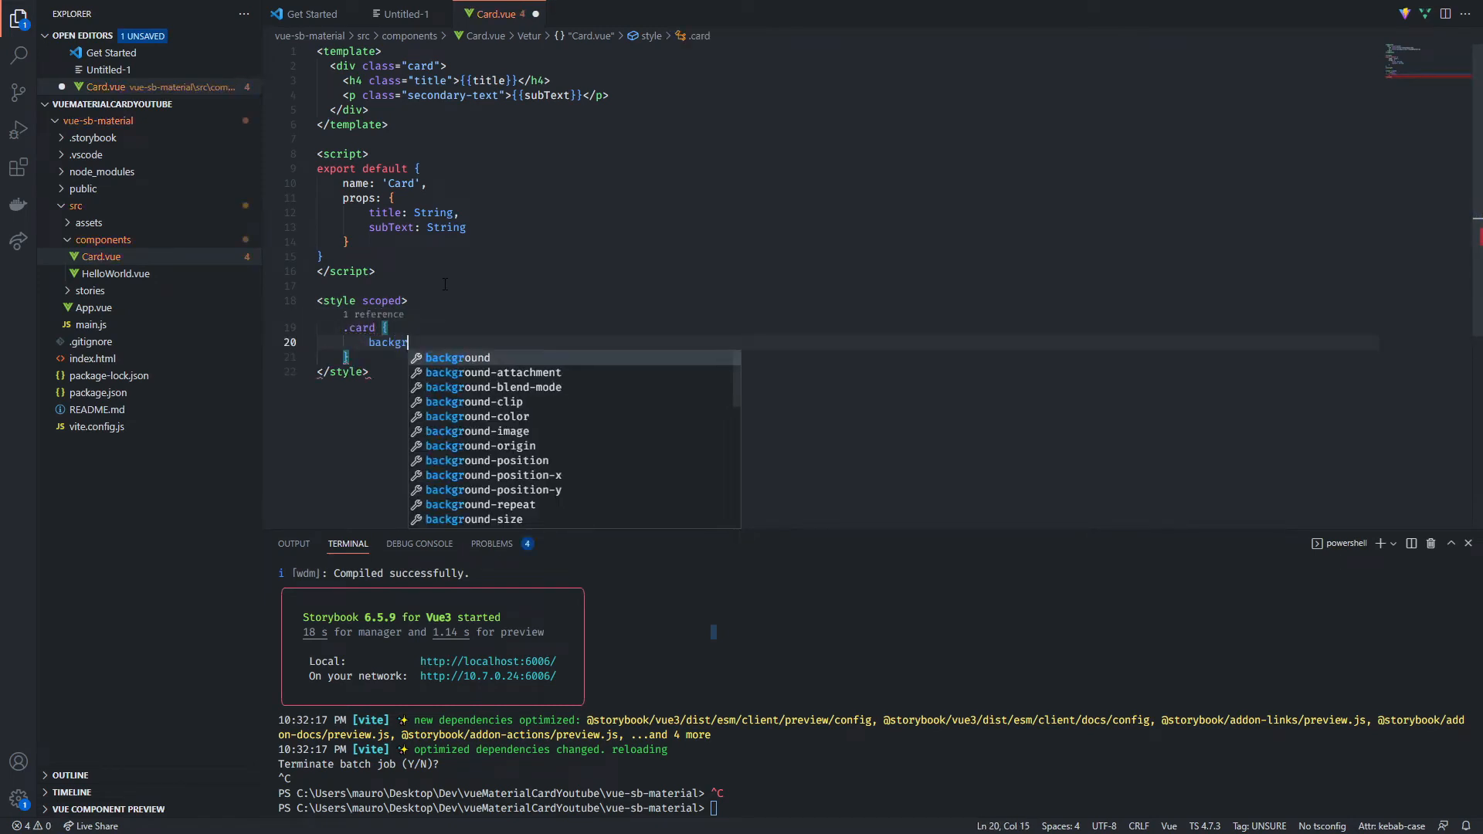
type("ound-c")
key("Return")
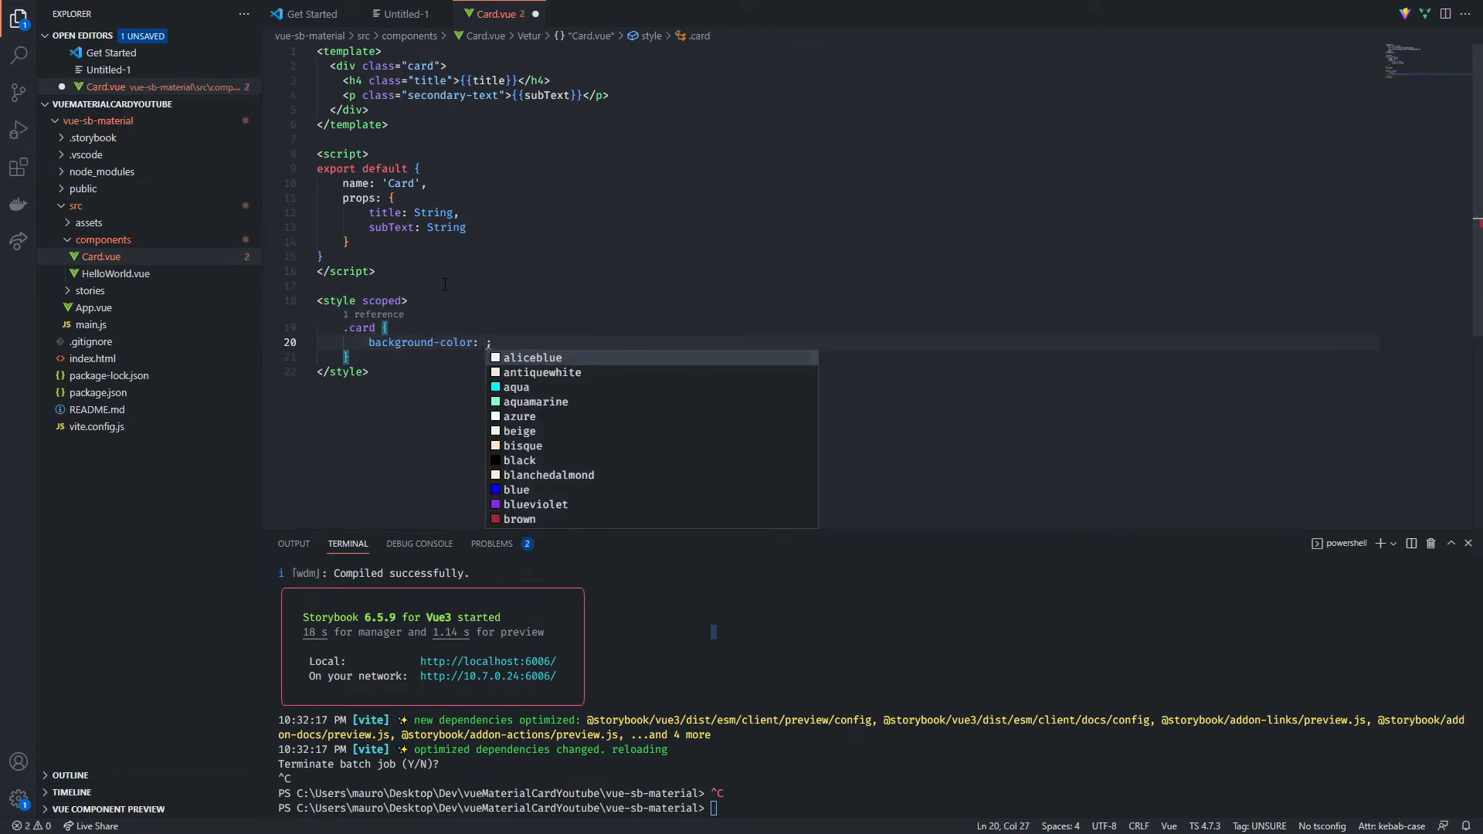
type("#fff")
key("End")
key("Return")
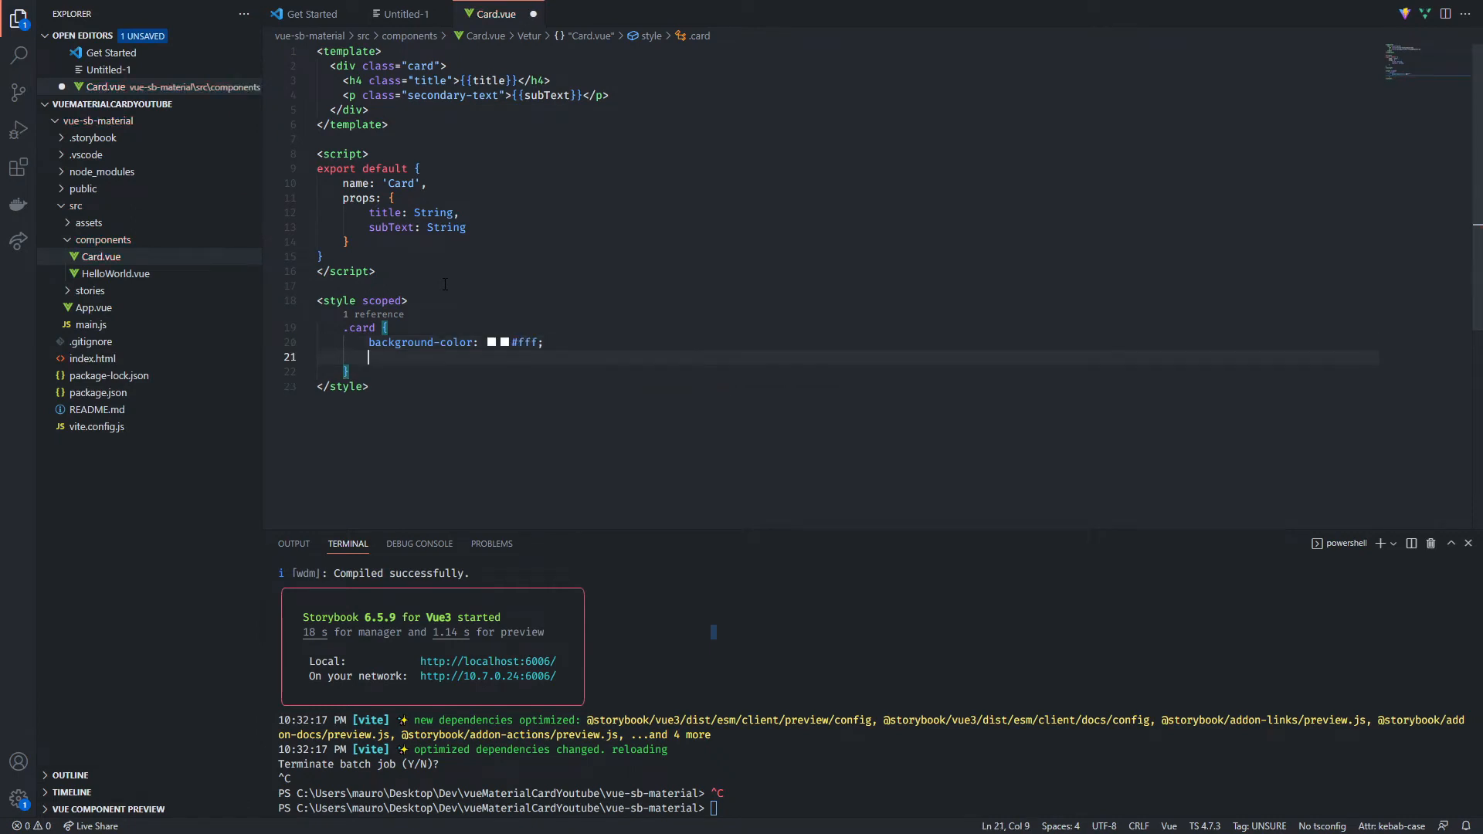
type("border-radius: .2rem;")
- Add border-radius, box-shadow, 350px width and padding to .card, then save Card.vue
key("Return")
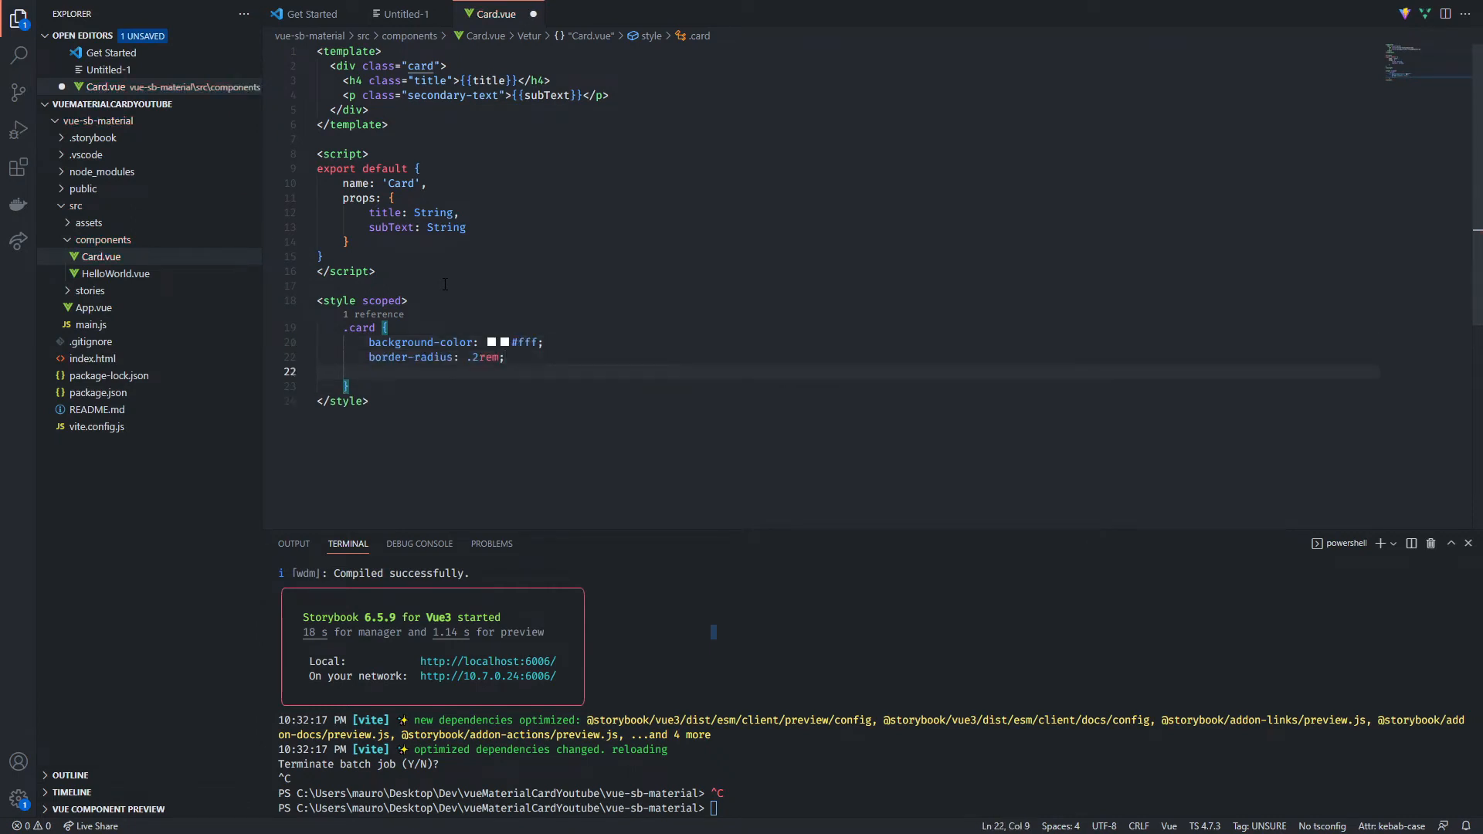
type("box-shadow")
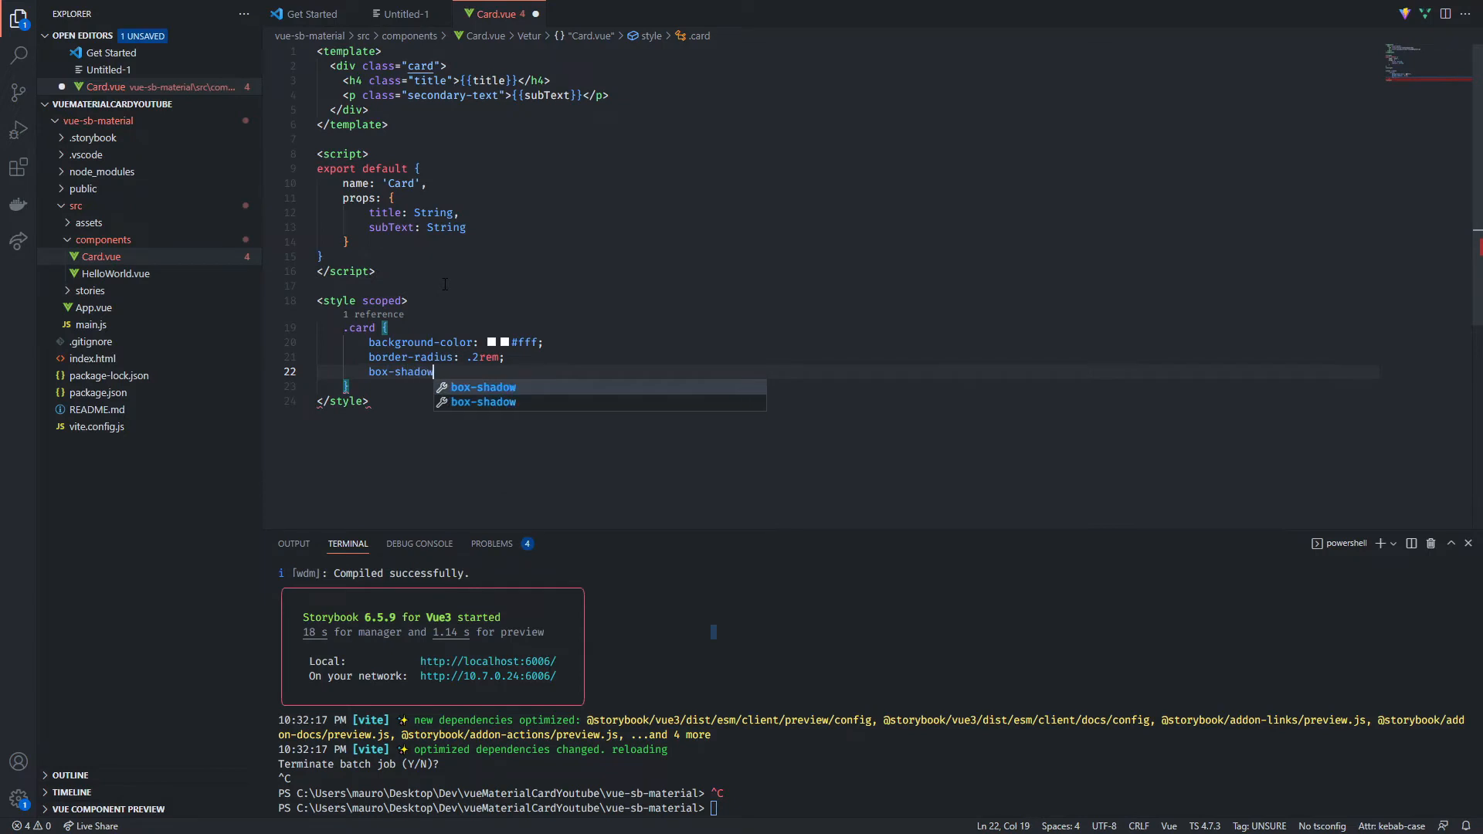
type(": rgb(150, 150, 150) 0px 1px 3px;")
key("Return")
type("width: ")
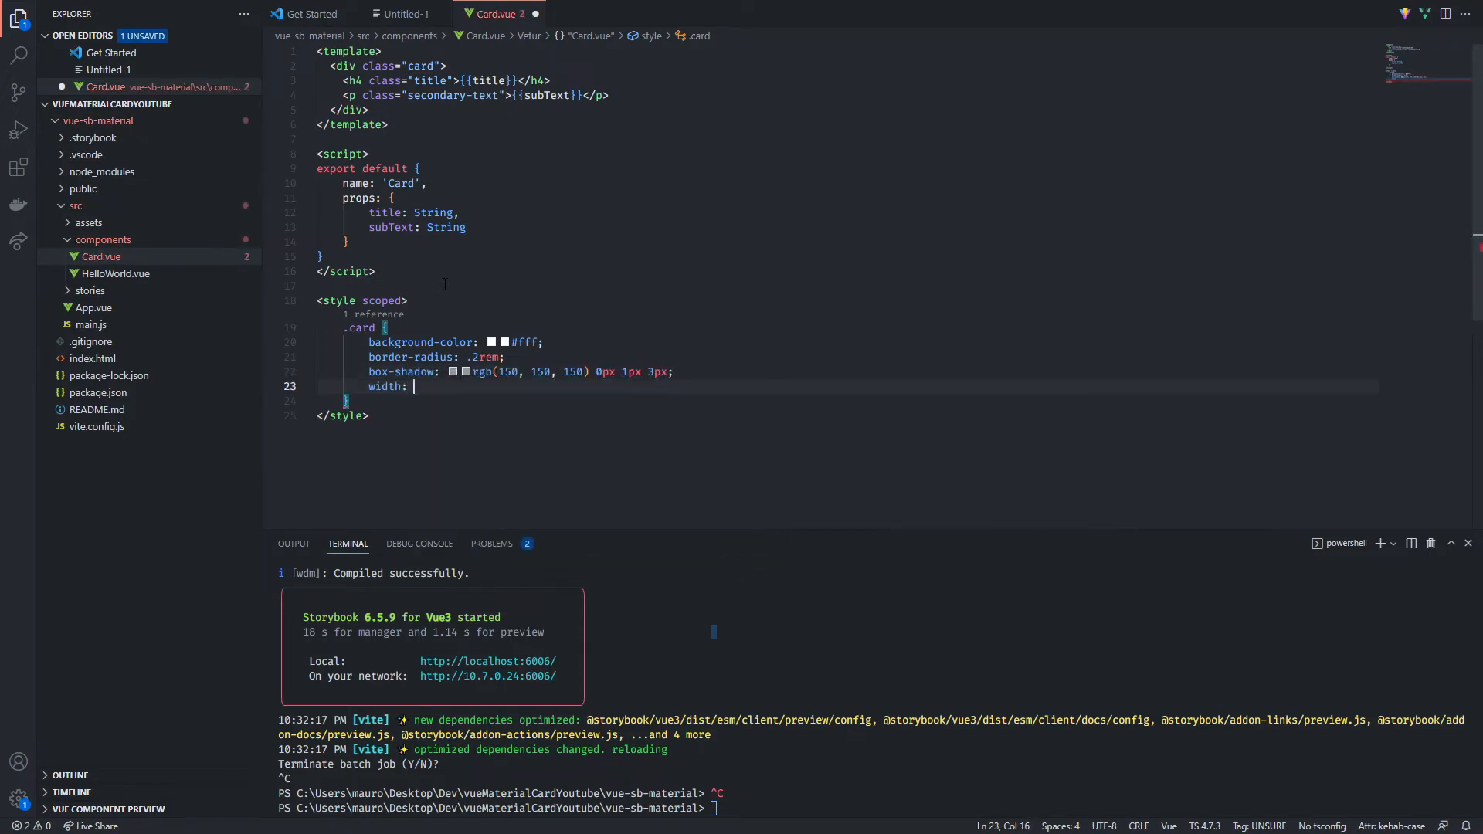
type("350px;")
key("Return")
type("padding: .8rem;")
key("ctrl+s")
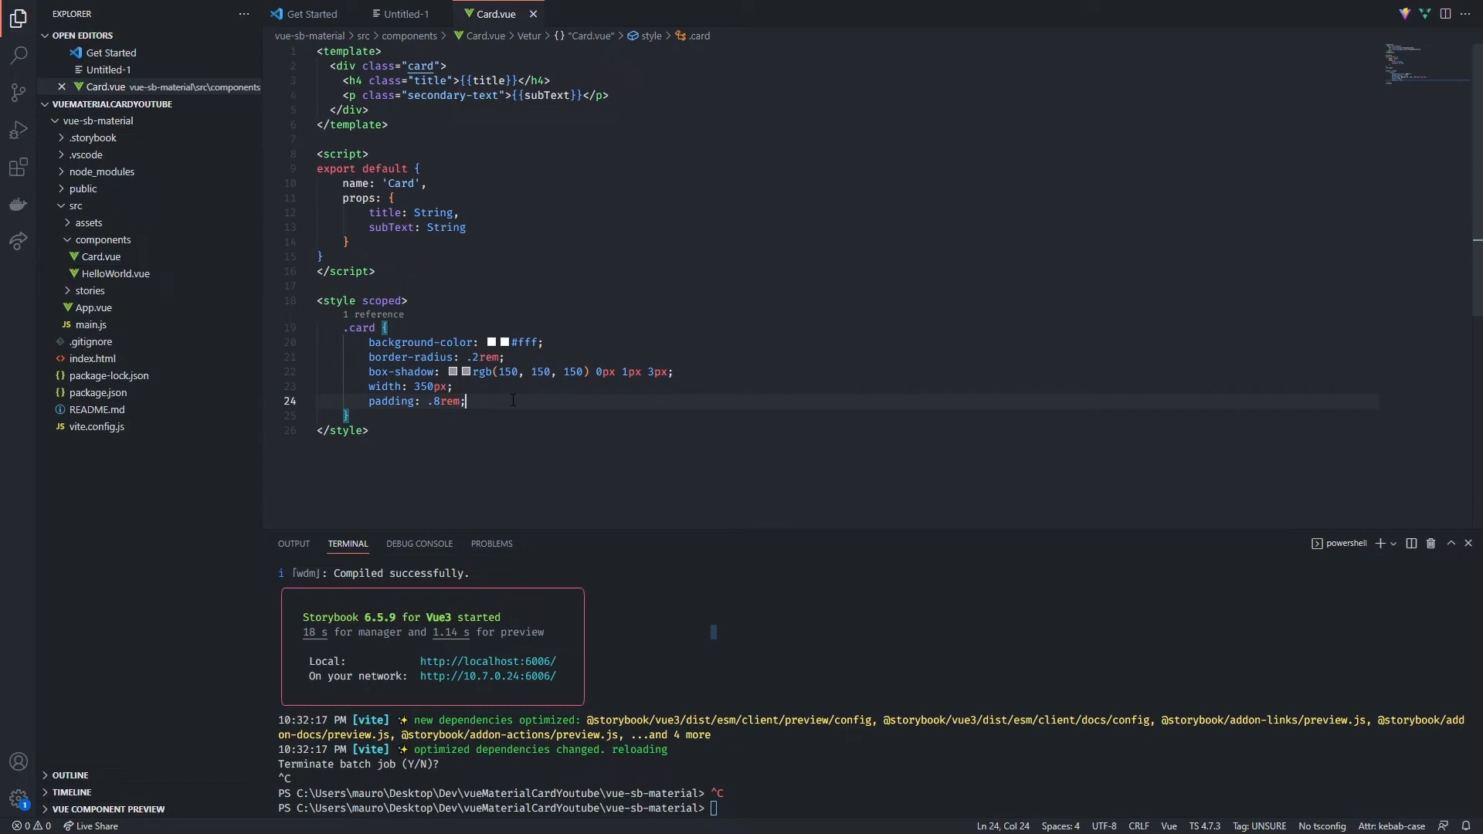
left_click(103, 239)
- Create Card.stories.js in src/components and switch to the Storybook Setup docs
left_click(195, 103)
type("Card.")
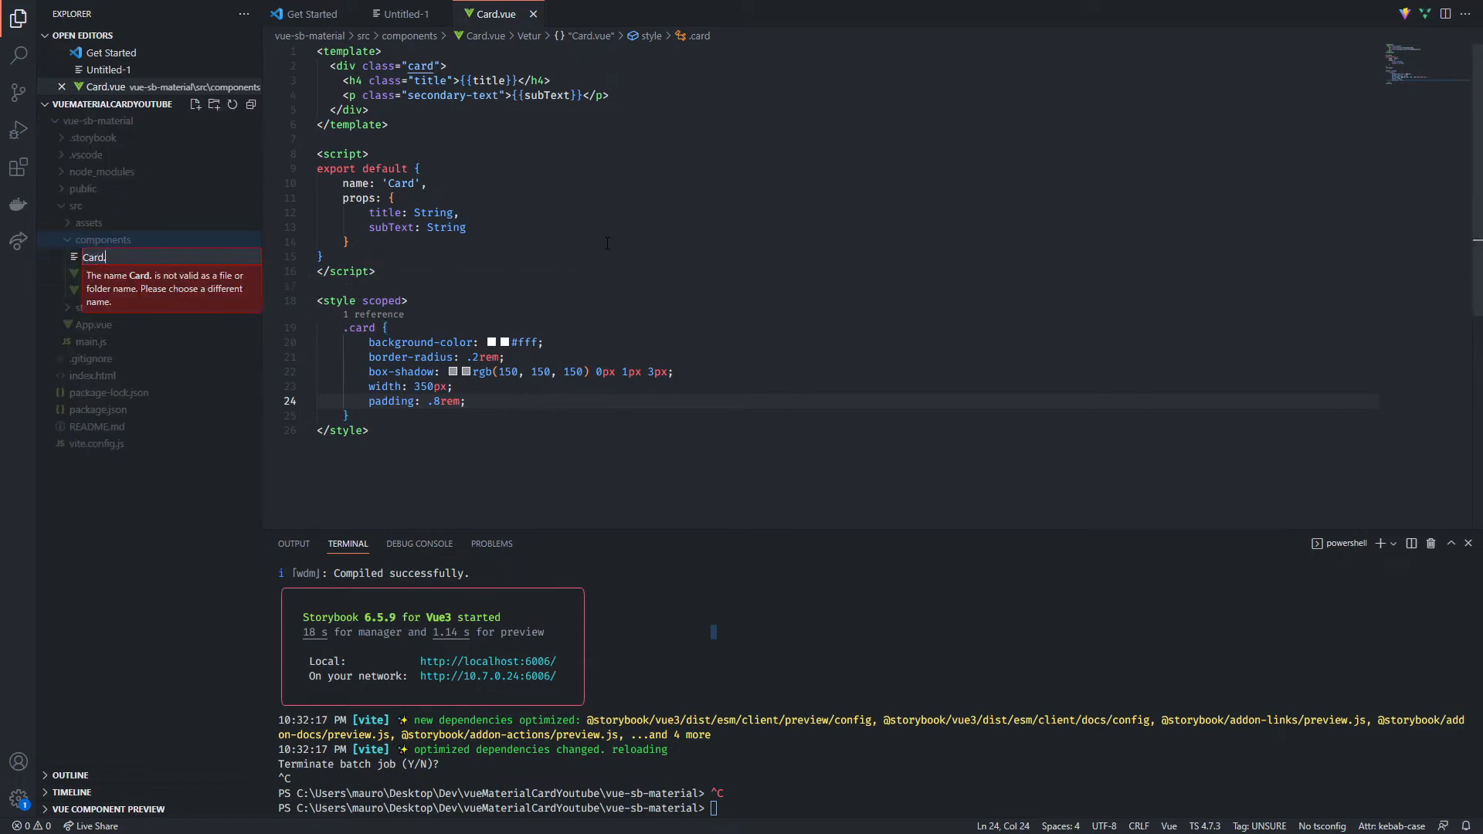
type("stories")
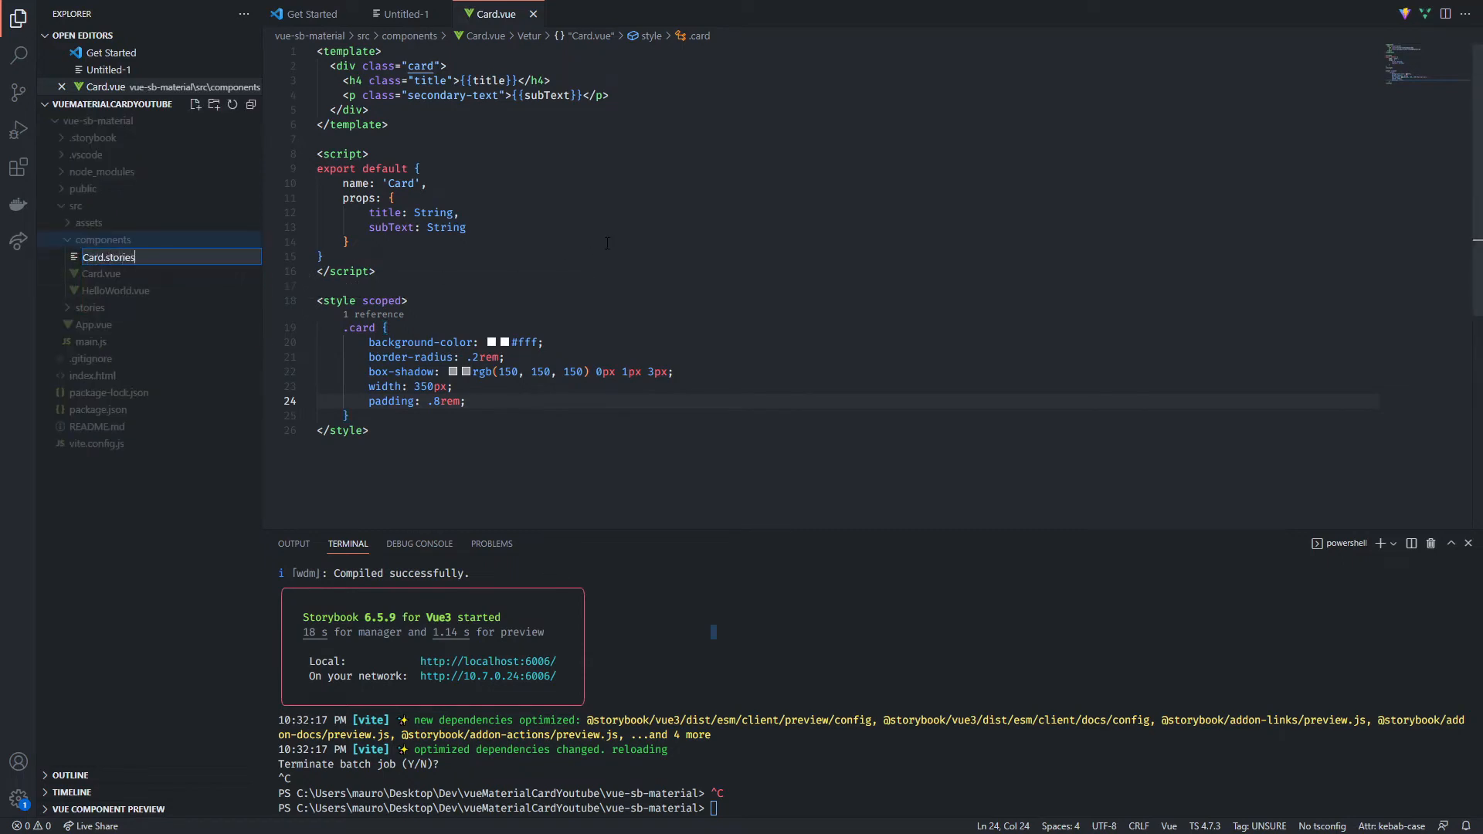
type(".js")
key("Return")
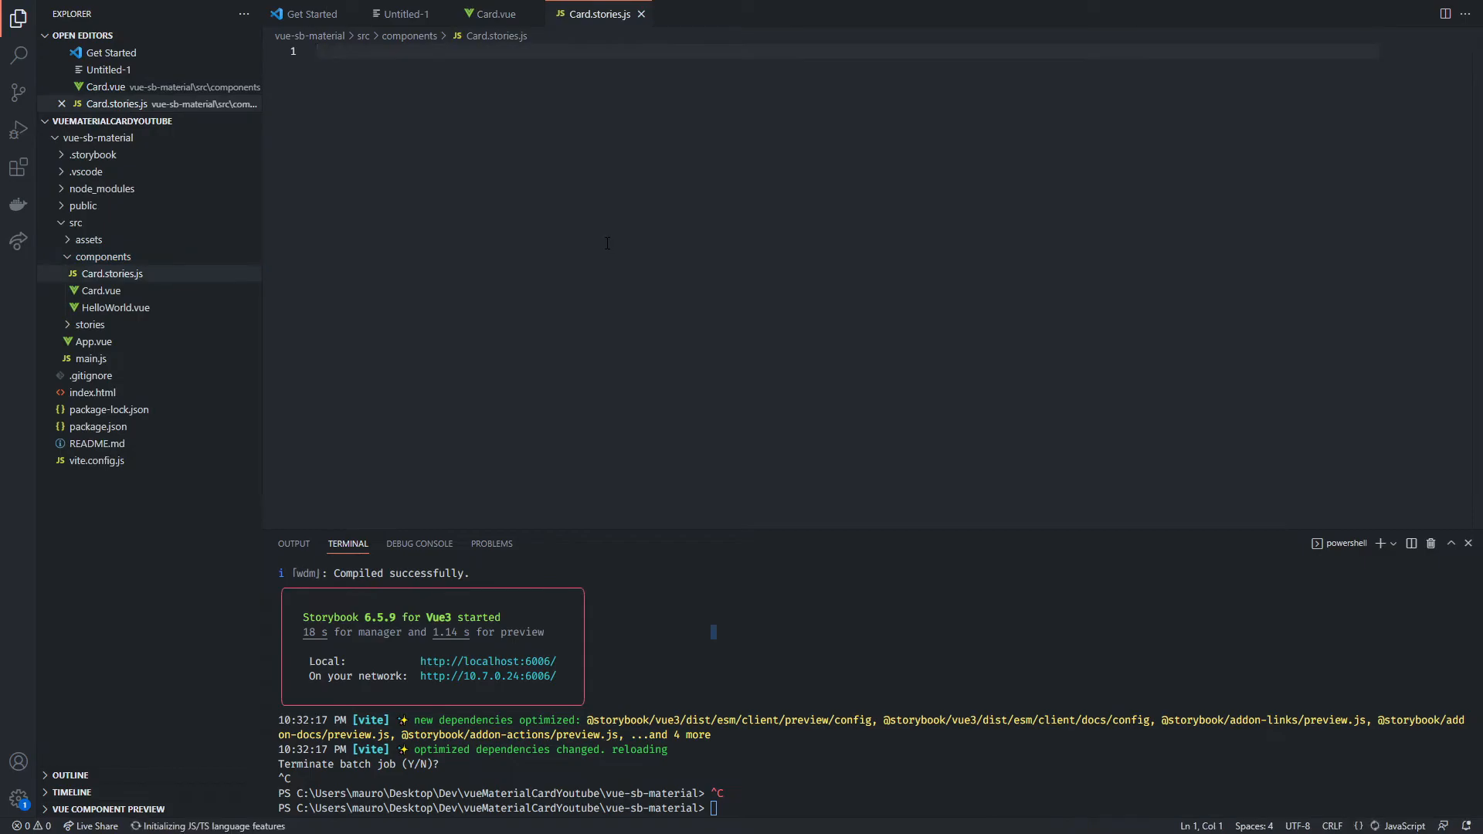
key("alt+Tab")
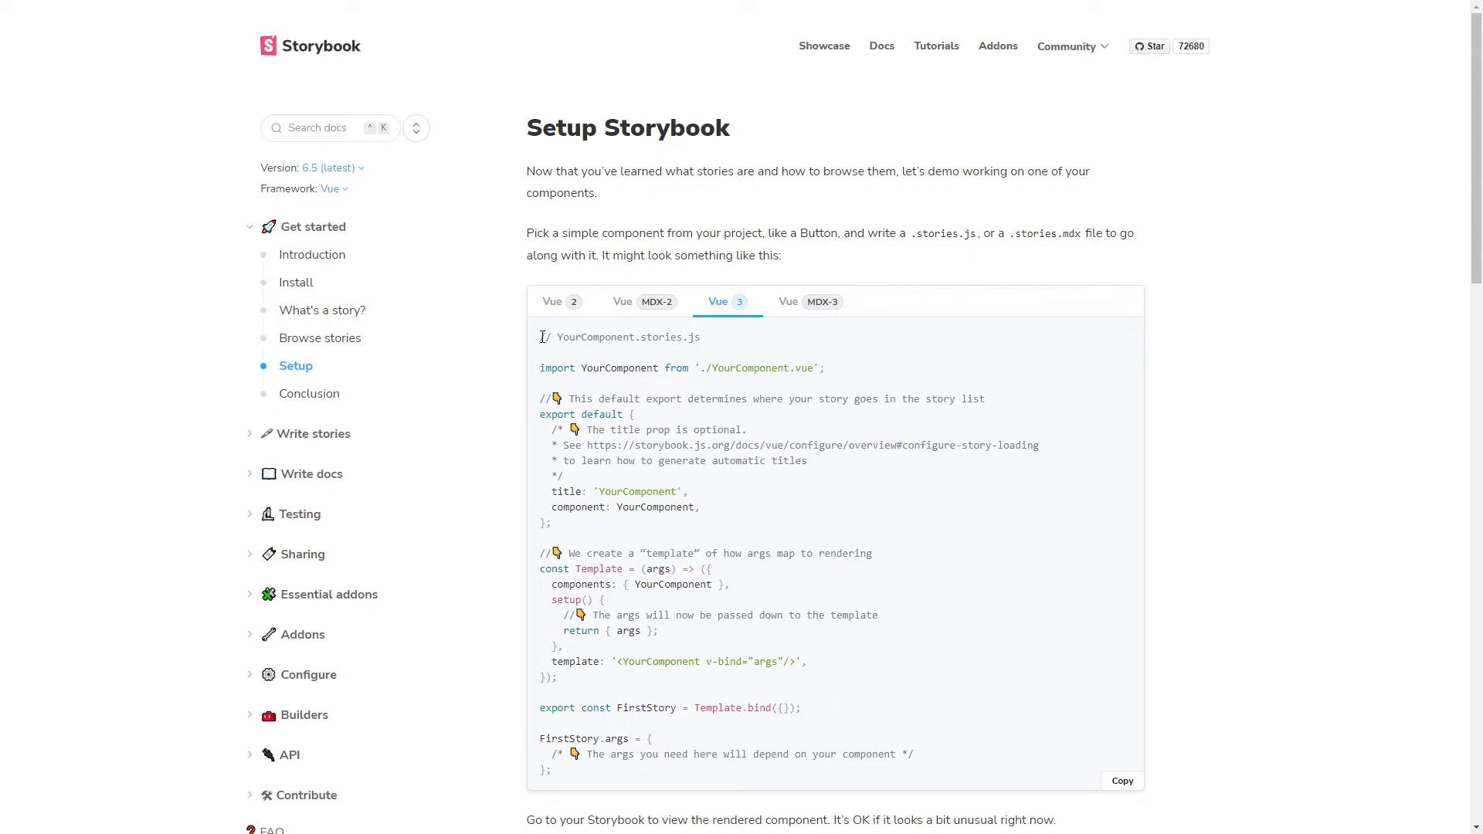
- Choose Vue as the docs framework, copy the Vue 3 example story and return to VS Code
left_click(332, 189)
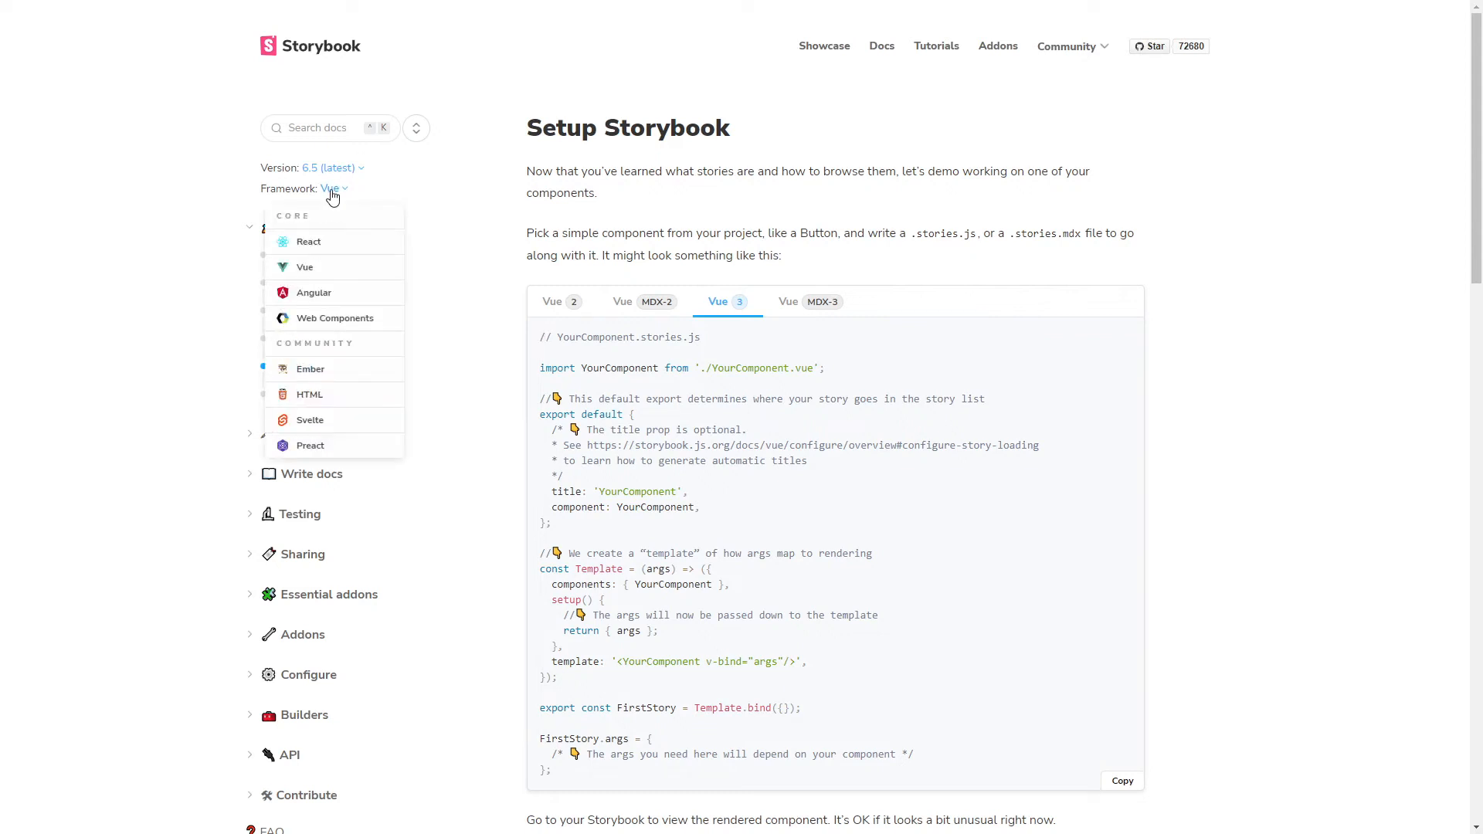
left_click(305, 267)
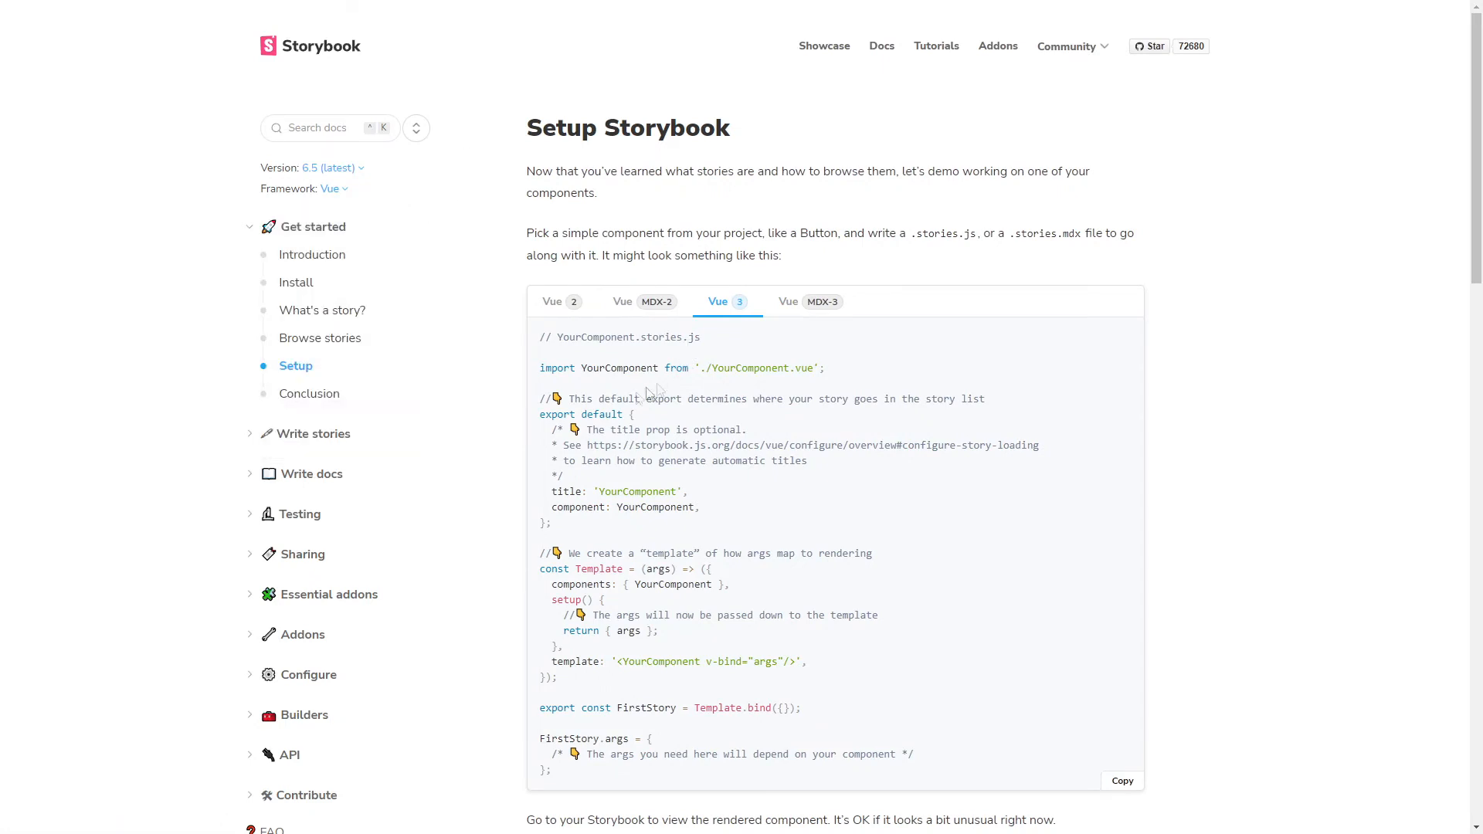
left_click_drag(540, 336, 626, 772)
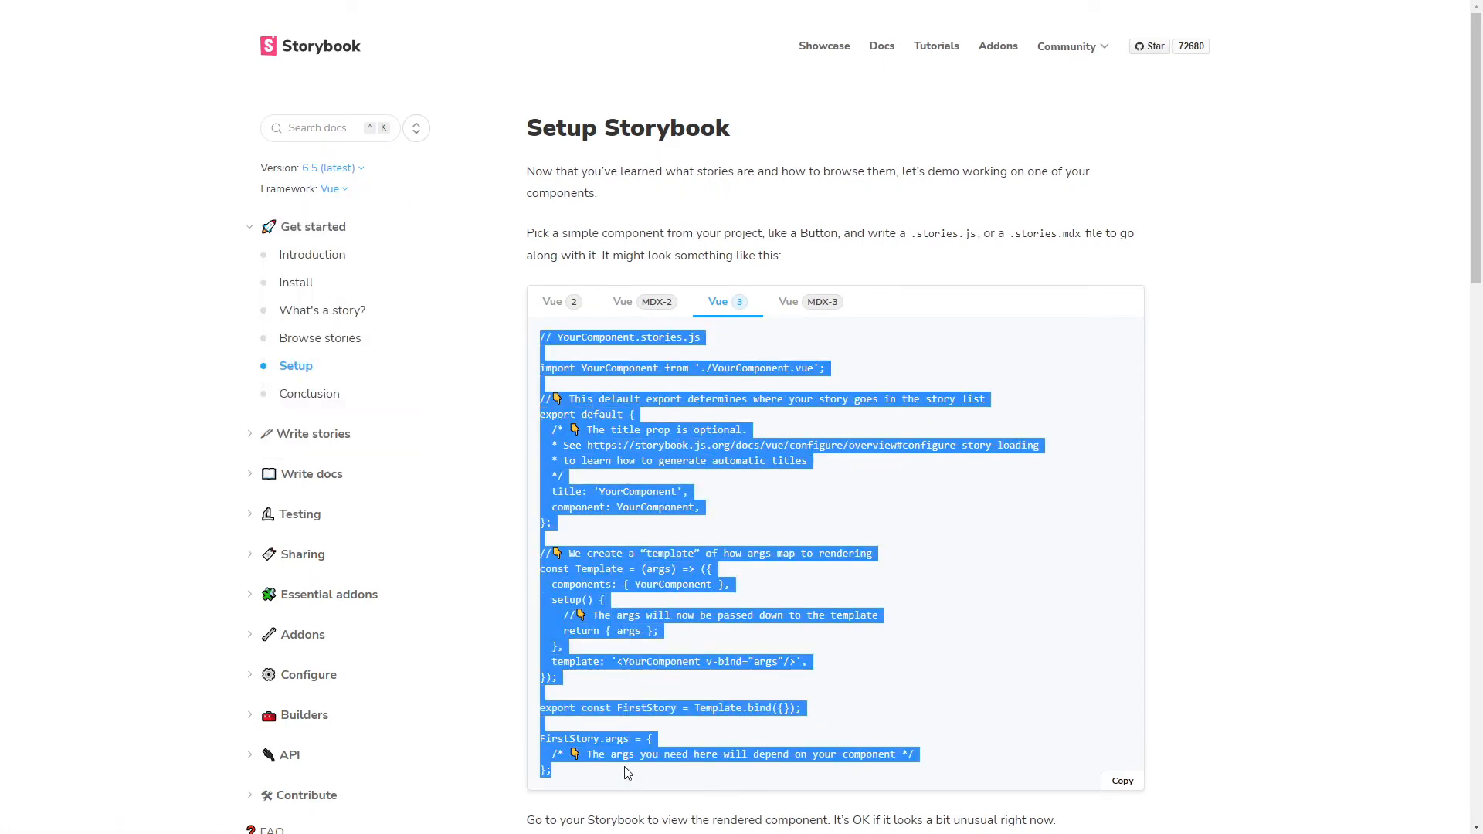
key("ctrl+c")
key("alt+Tab")
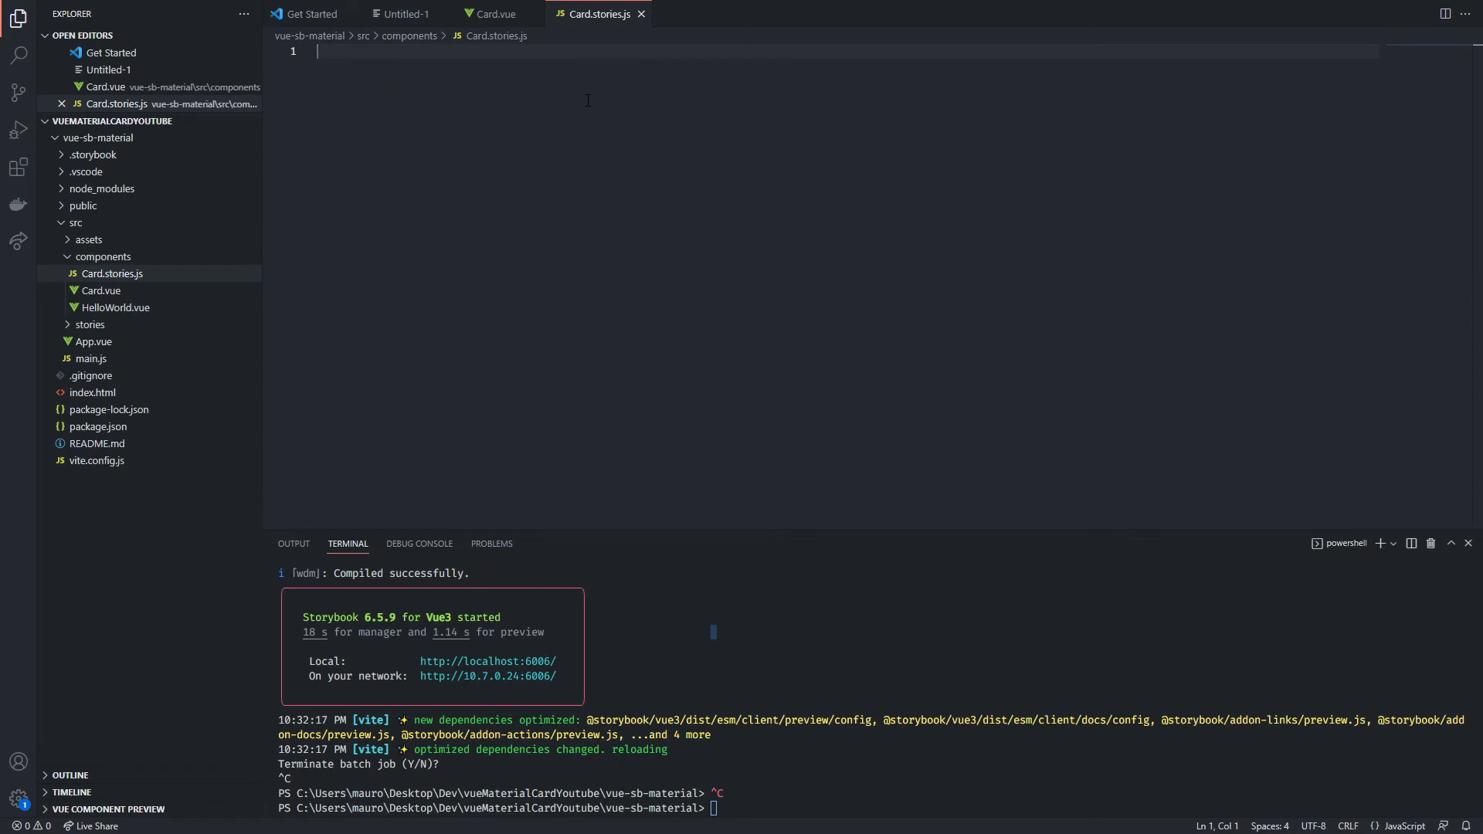
- Paste the example story and rename YourComponent to Card in the import name and path
key("ctrl+v")
left_click(317, 65)
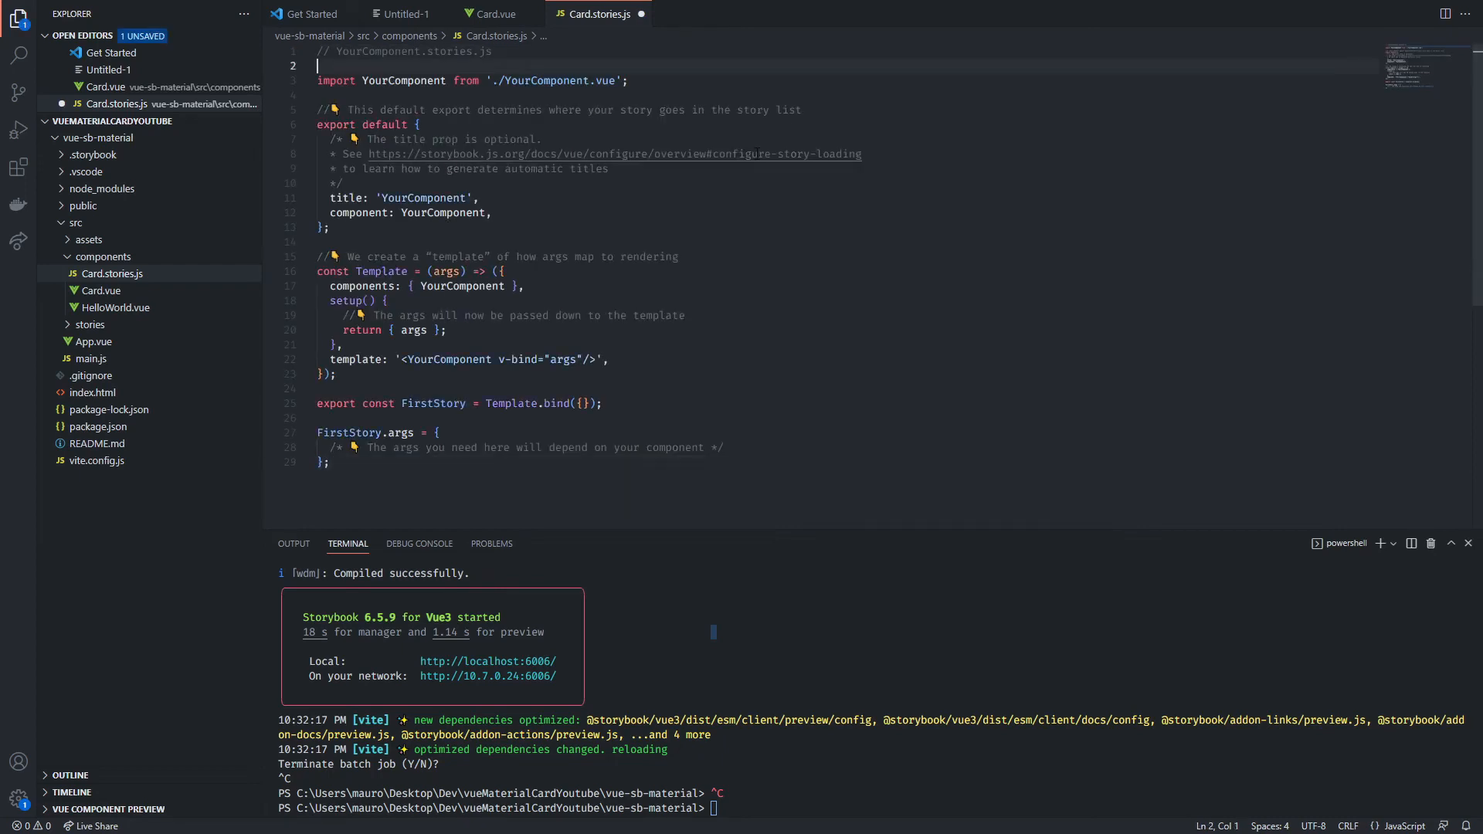
double_click(403, 80)
type("Card")
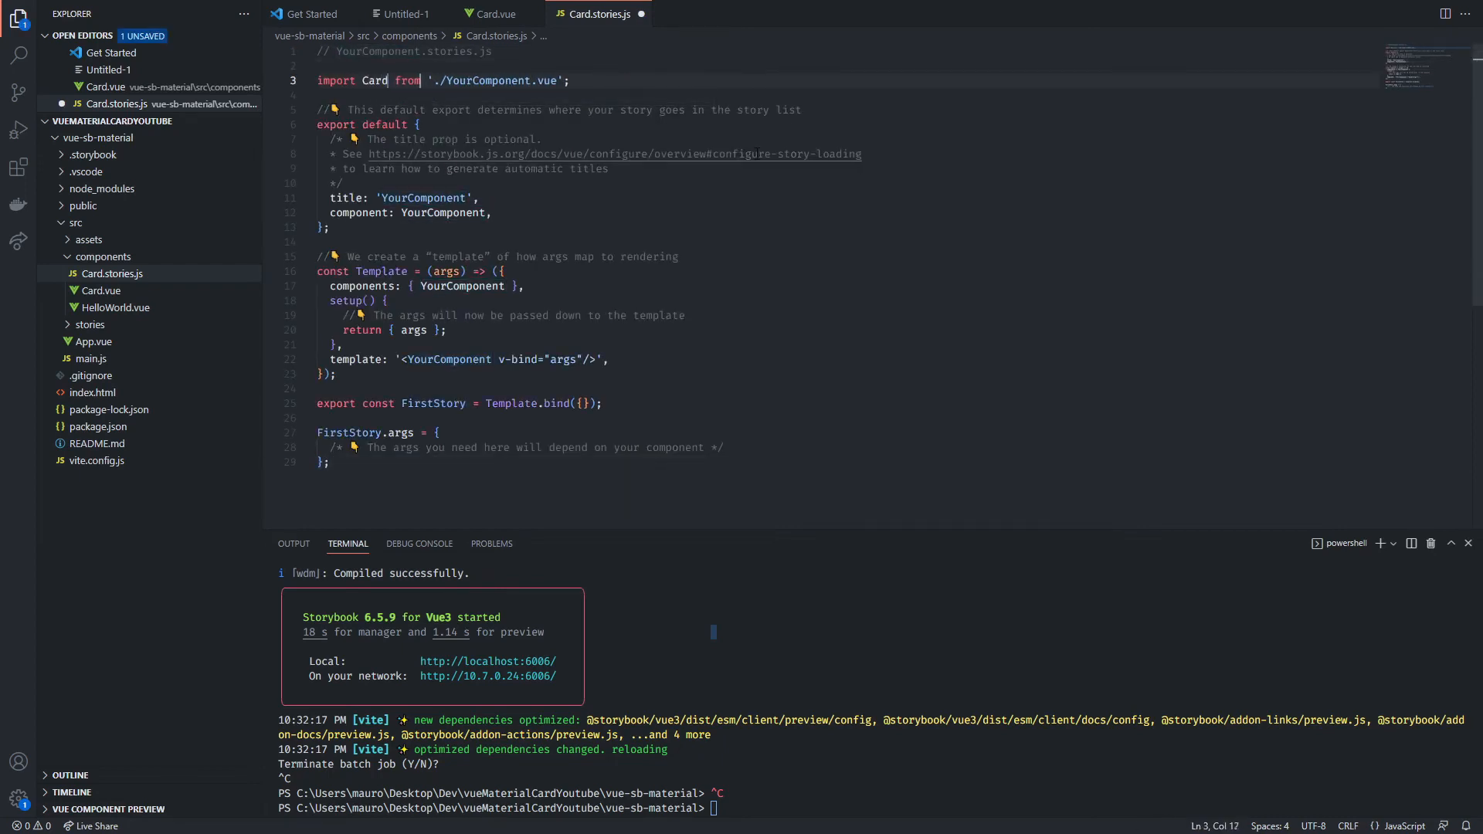
left_click(531, 80)
double_click(487, 81)
type("Card")
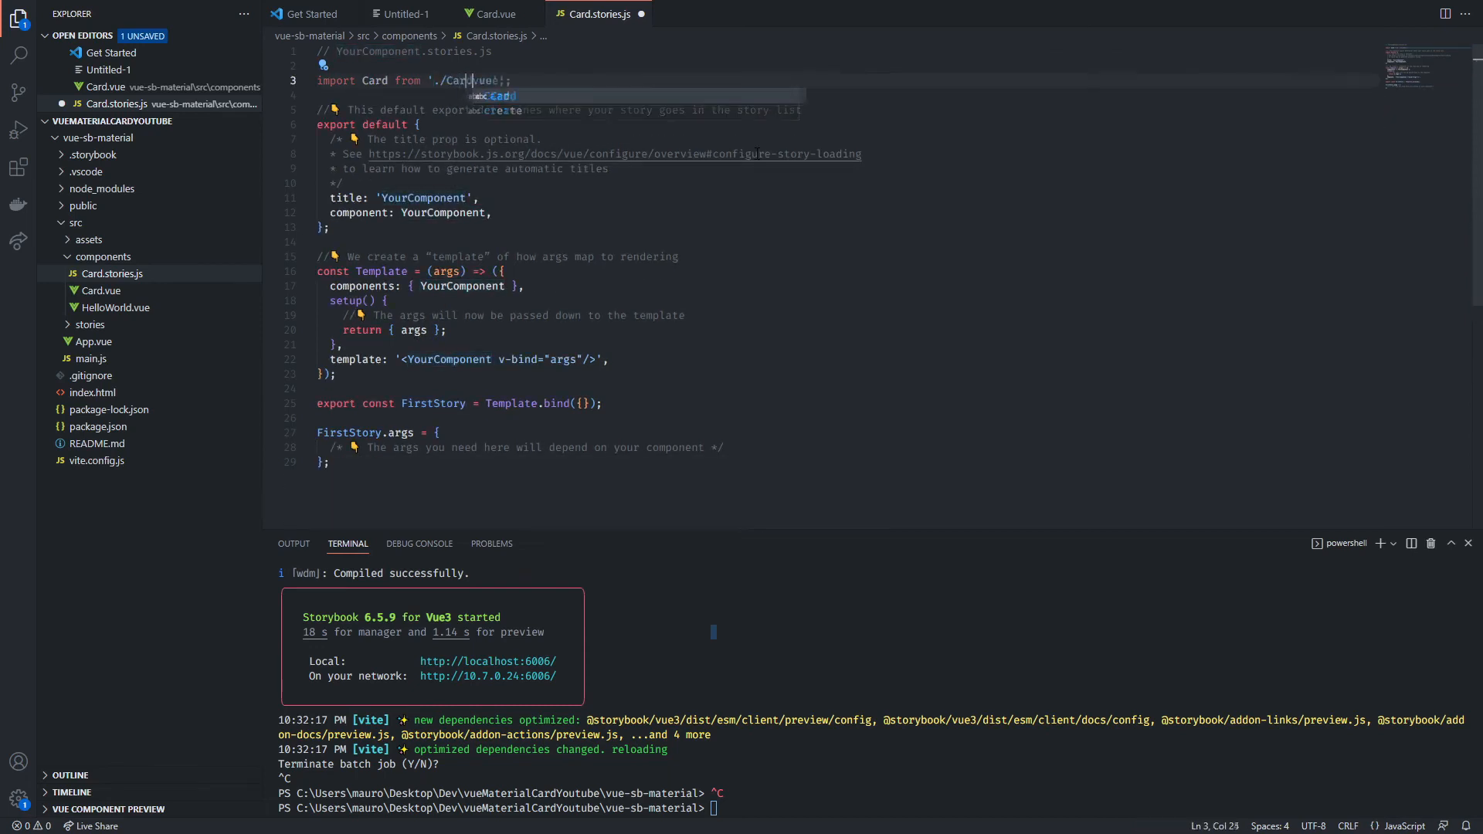
left_click(472, 139)
- Rename the remaining YourComponent placeholders to Card in title, components and template
double_click(424, 198)
type("CardCard")
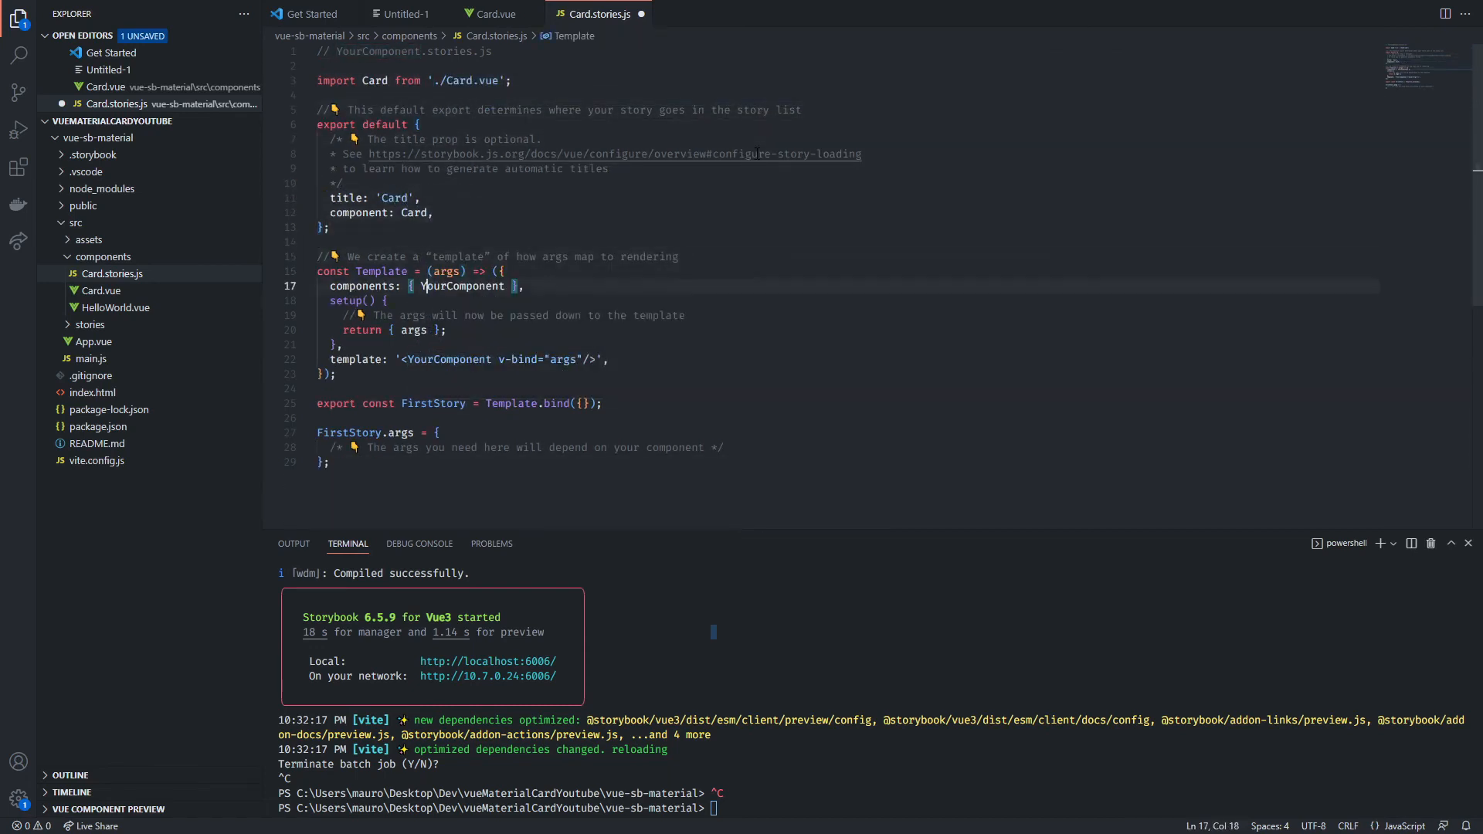
double_click(461, 286)
type("Card")
double_click(446, 359)
type("Card")
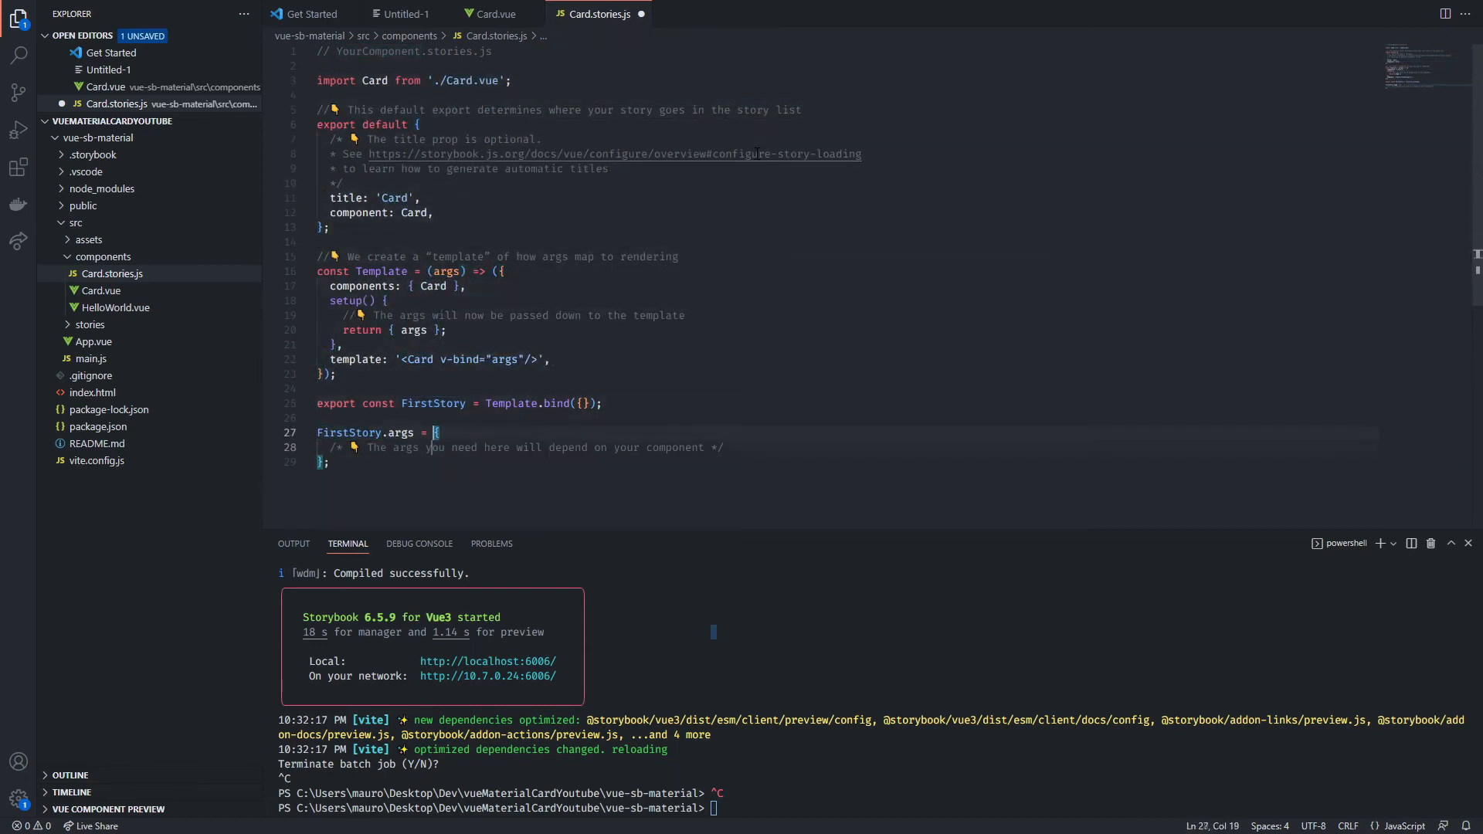
left_click(438, 433)
left_click(512, 81)
left_click(713, 632)
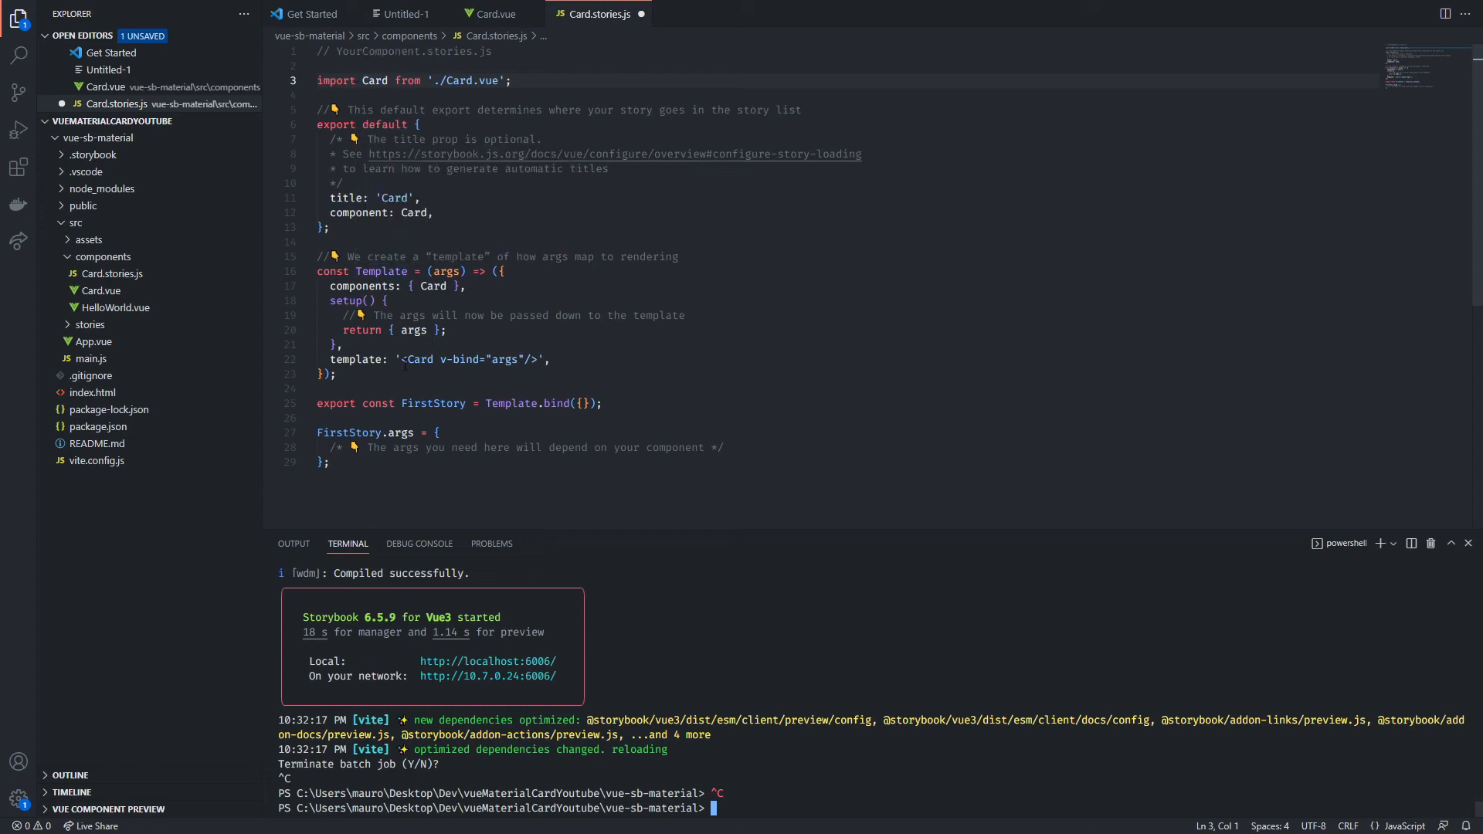
left_click_drag(408, 359, 536, 360)
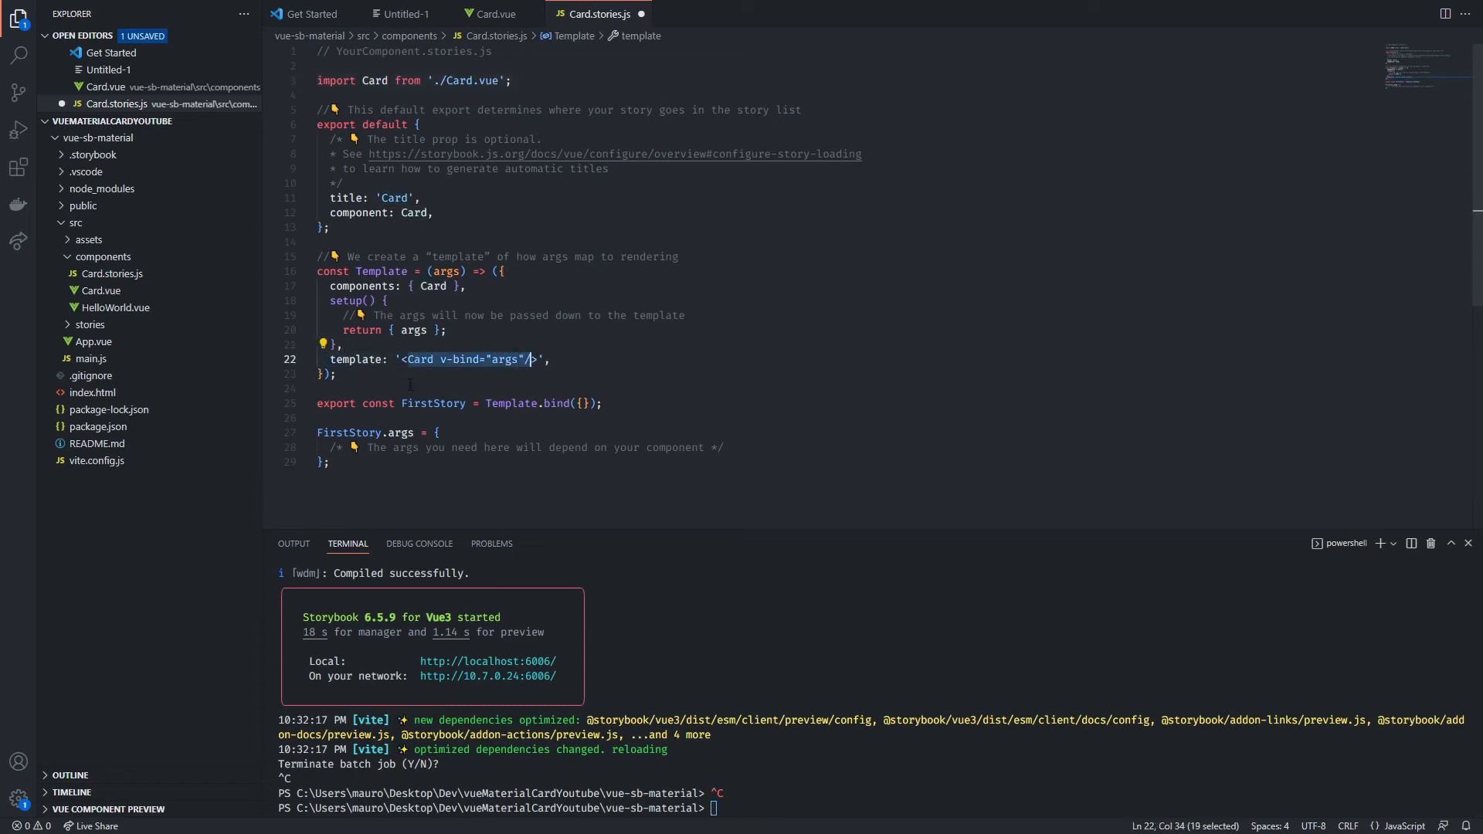
left_click_drag(440, 359, 525, 359)
left_click(742, 431)
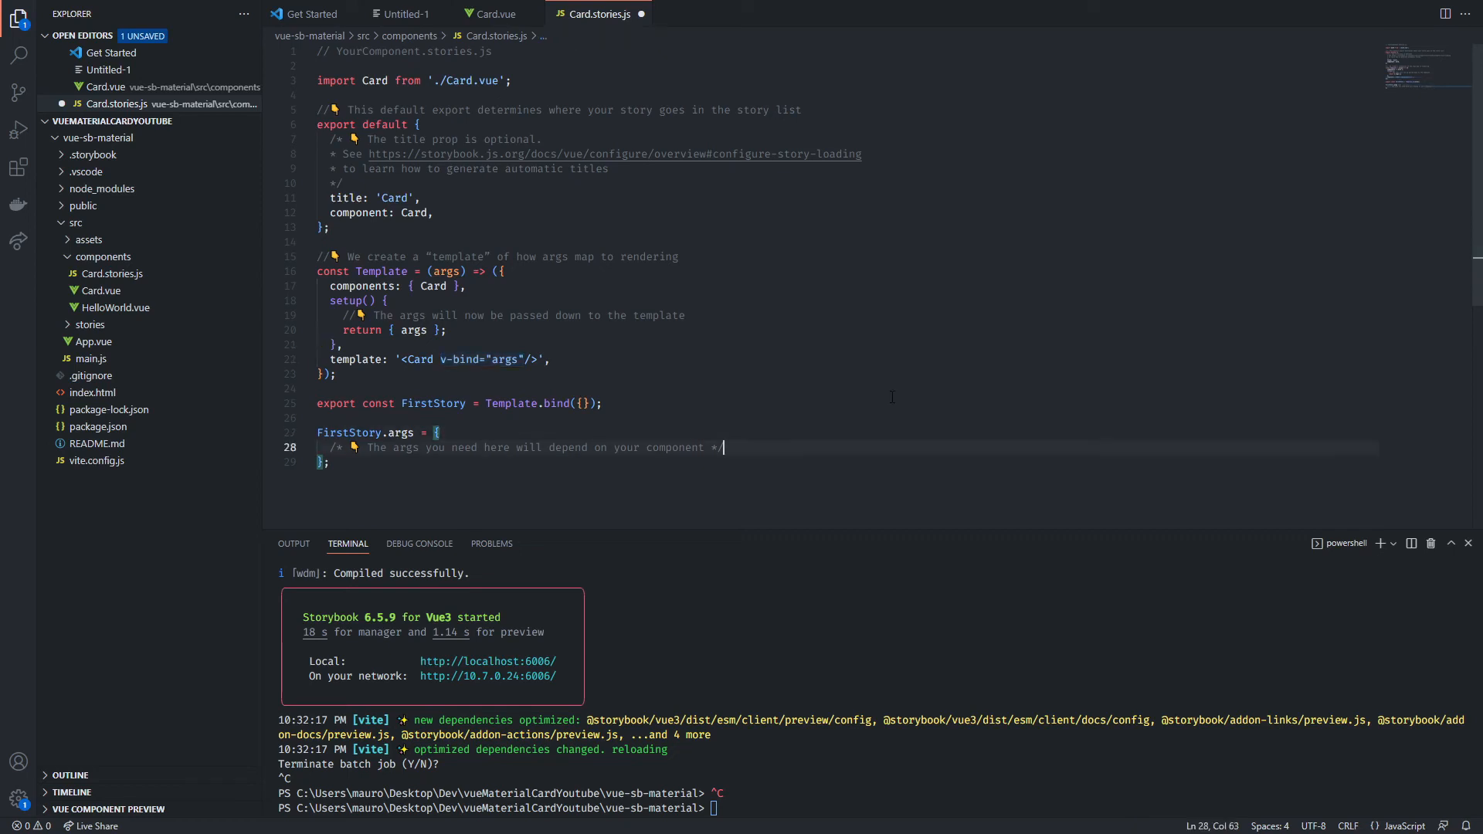
key("Up")
key("Down")
- Add title 'Primary' and subText 'Example sub text' to FirstStory.args and save the file
key("Return")
type("title: '")
type("Primary")
key("End")
type(",")
key("Return")
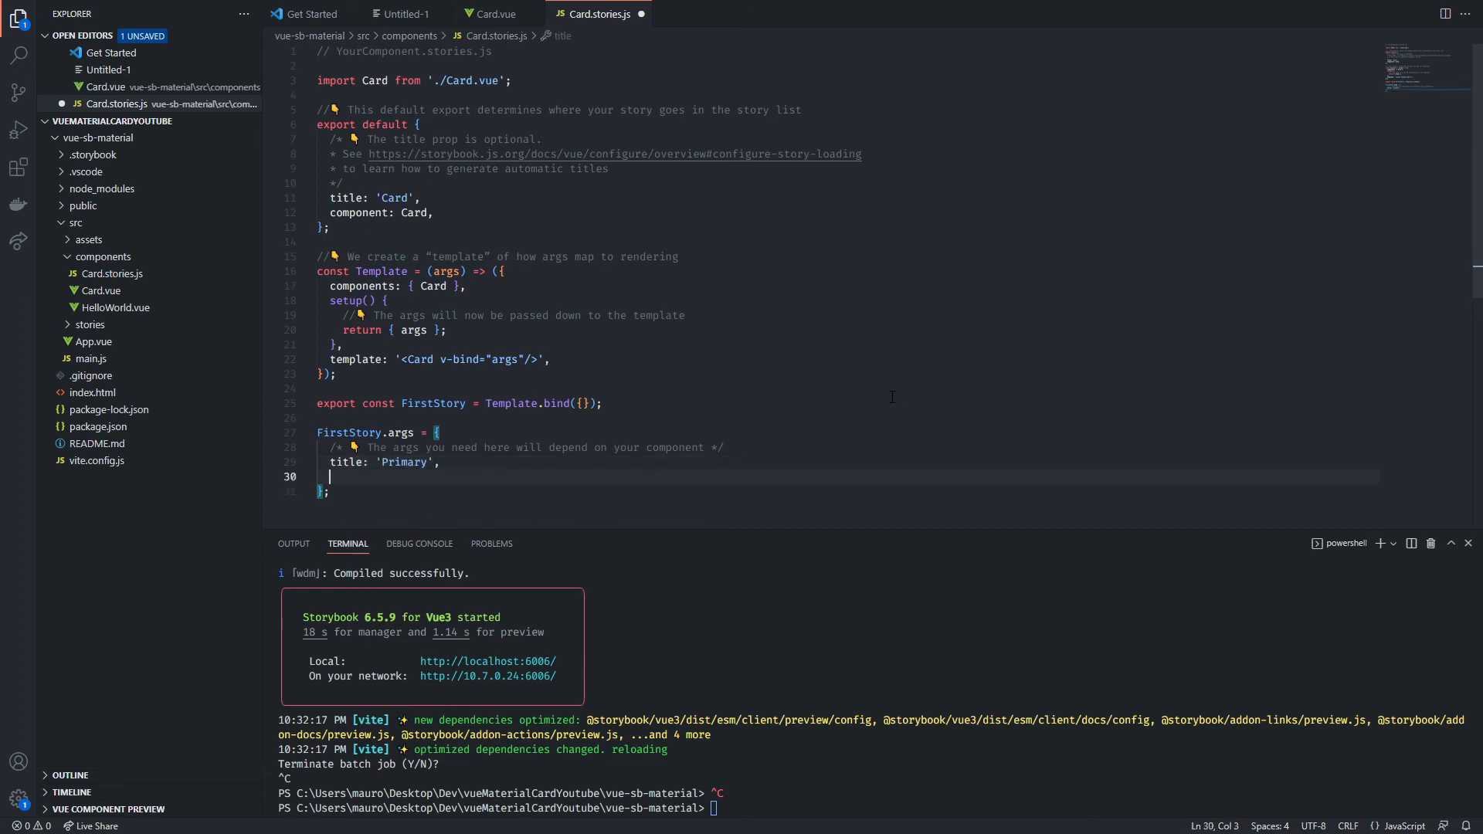
type("subText: ")
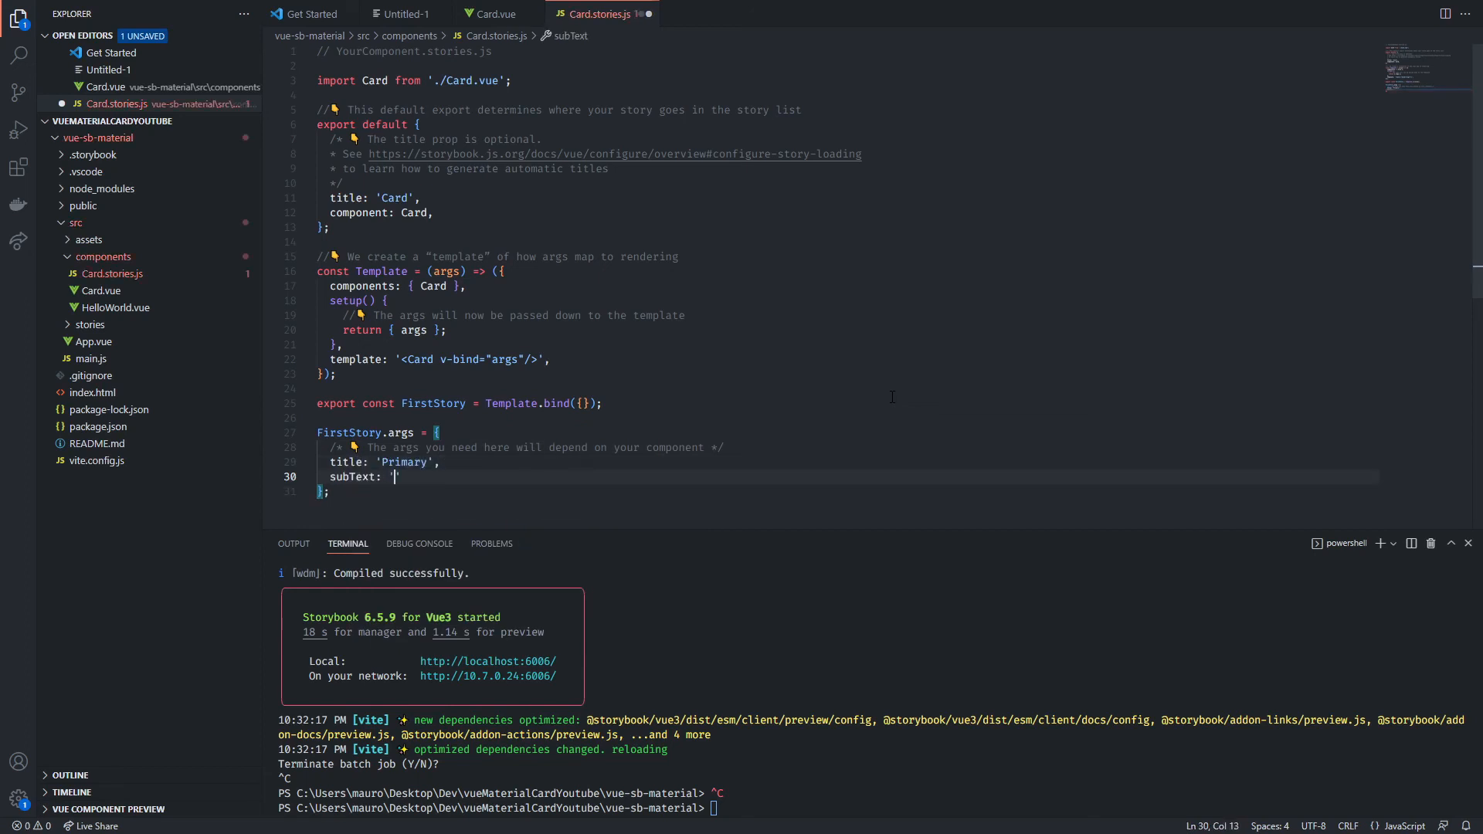
type("'Example sub text'")
key("ctrl+s")
- Start Storybook from the terminal with npm run storybook
left_click(881, 661)
type("npm run storybook")
key("Return")
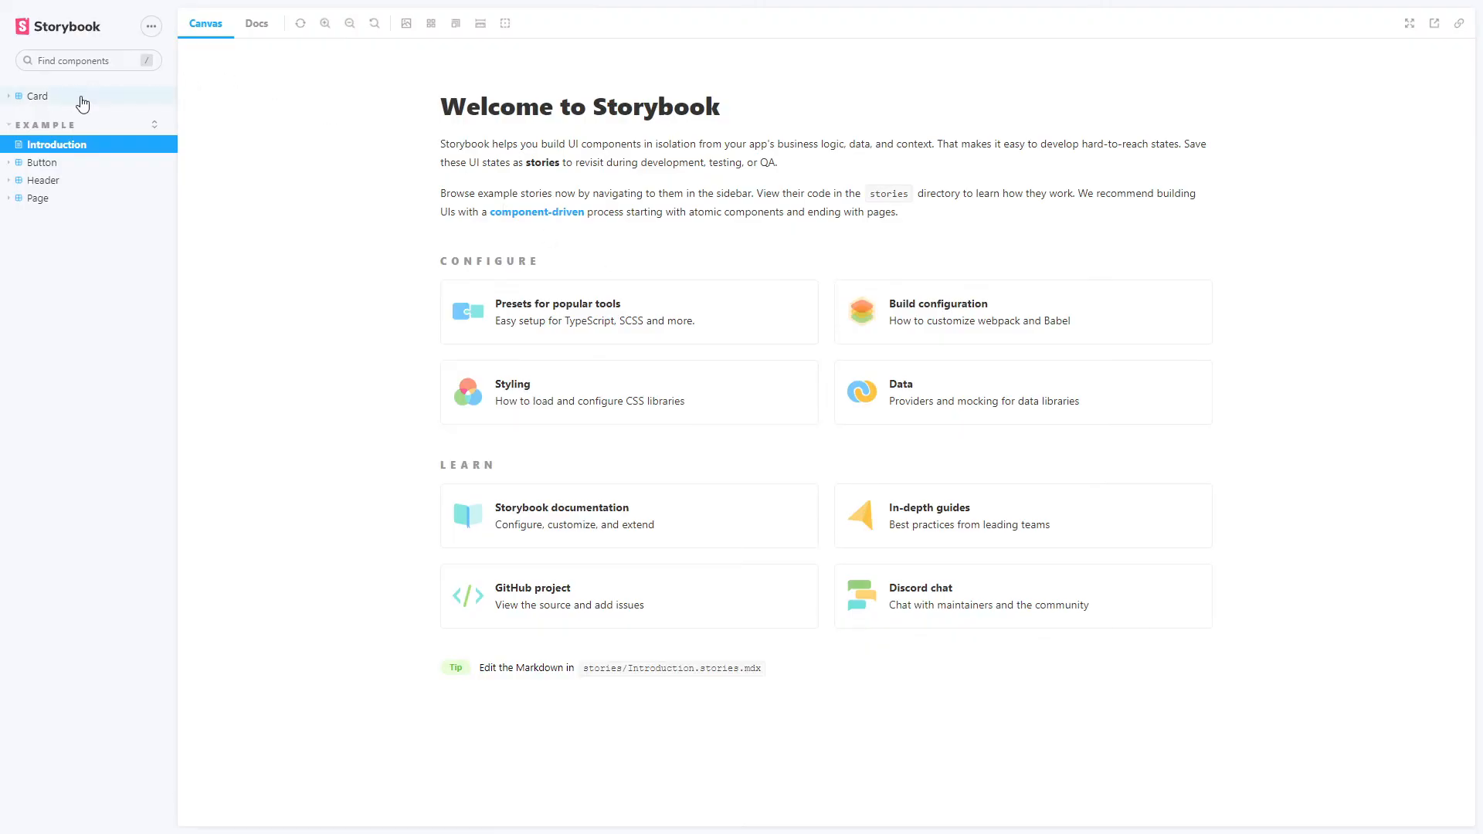
- Show Card's First Story and replace its title control text 'Primary' with 'Example title'
left_click(82, 97)
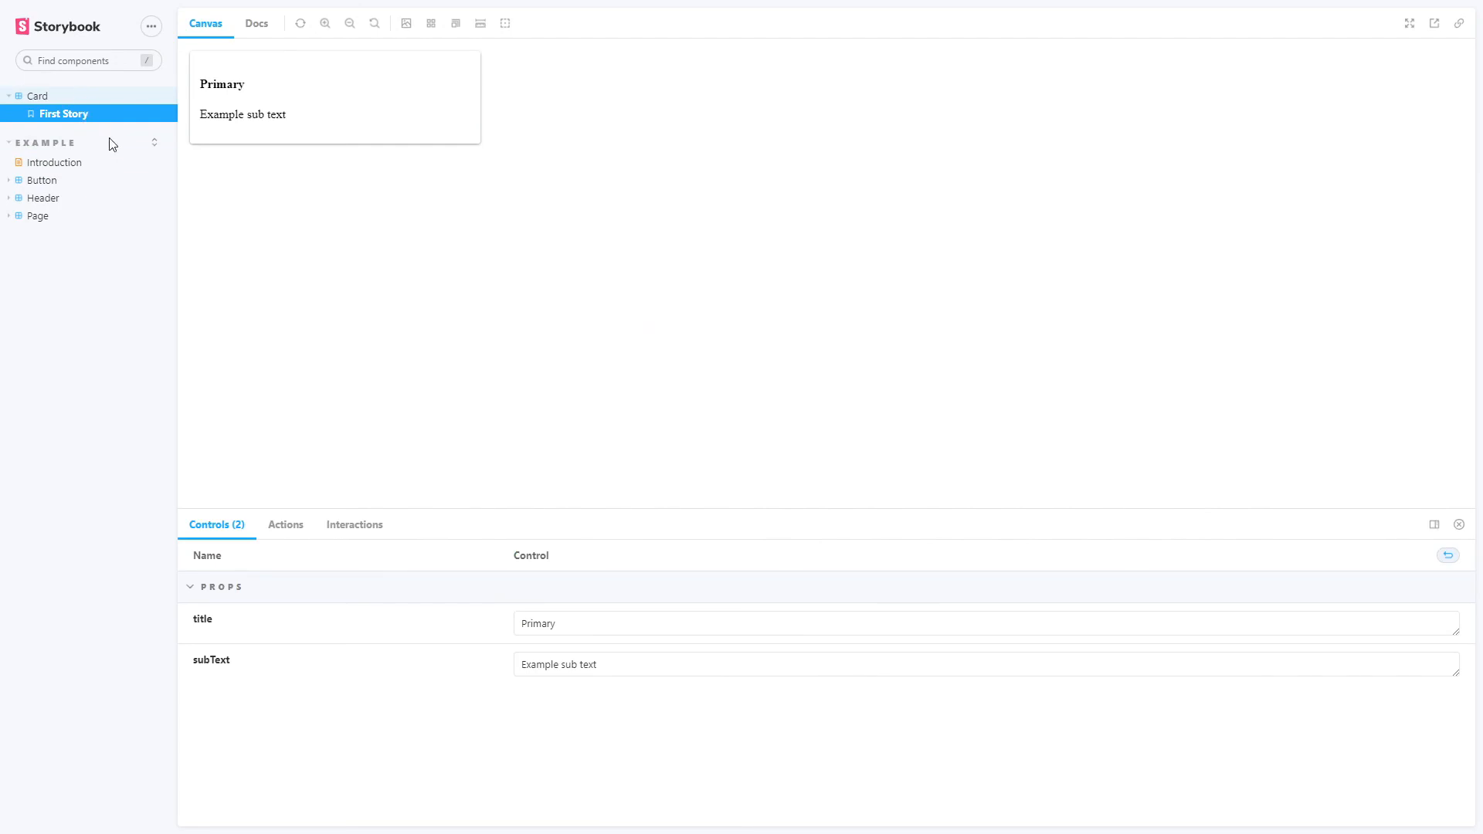
double_click(575, 625)
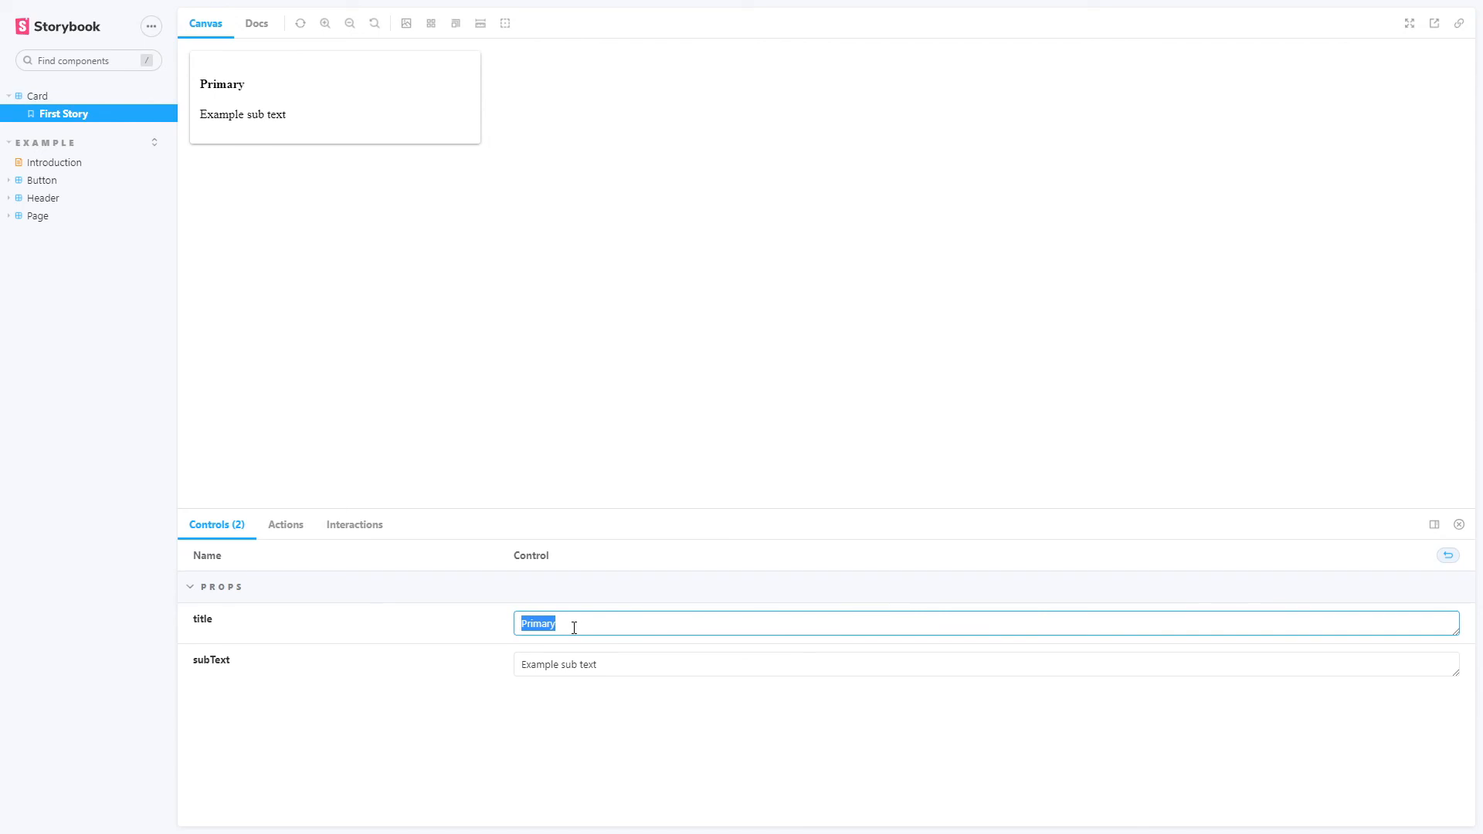
key("End")
key("ctrl+a")
key("BackSpace")
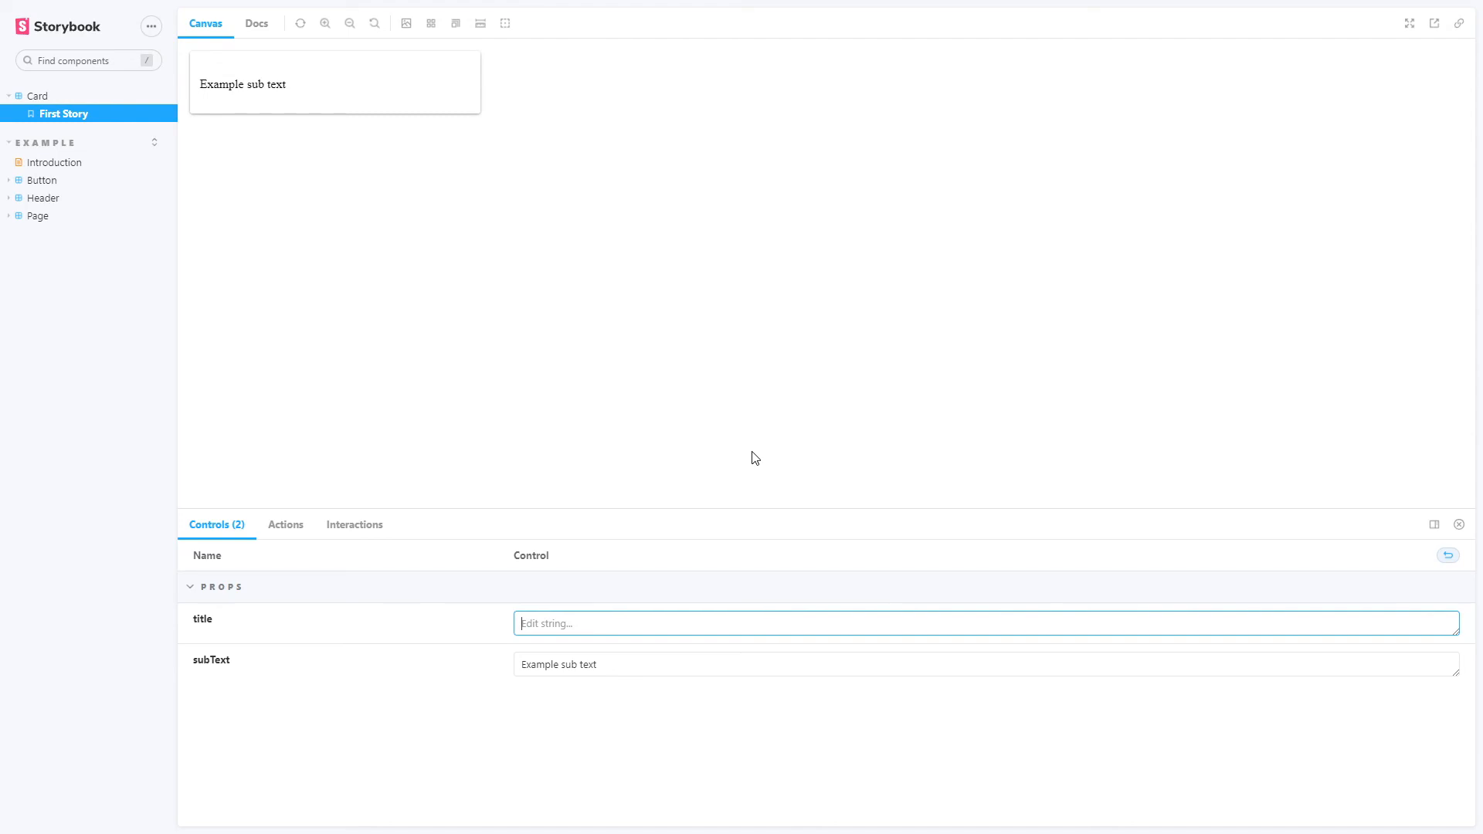
type("Example title")
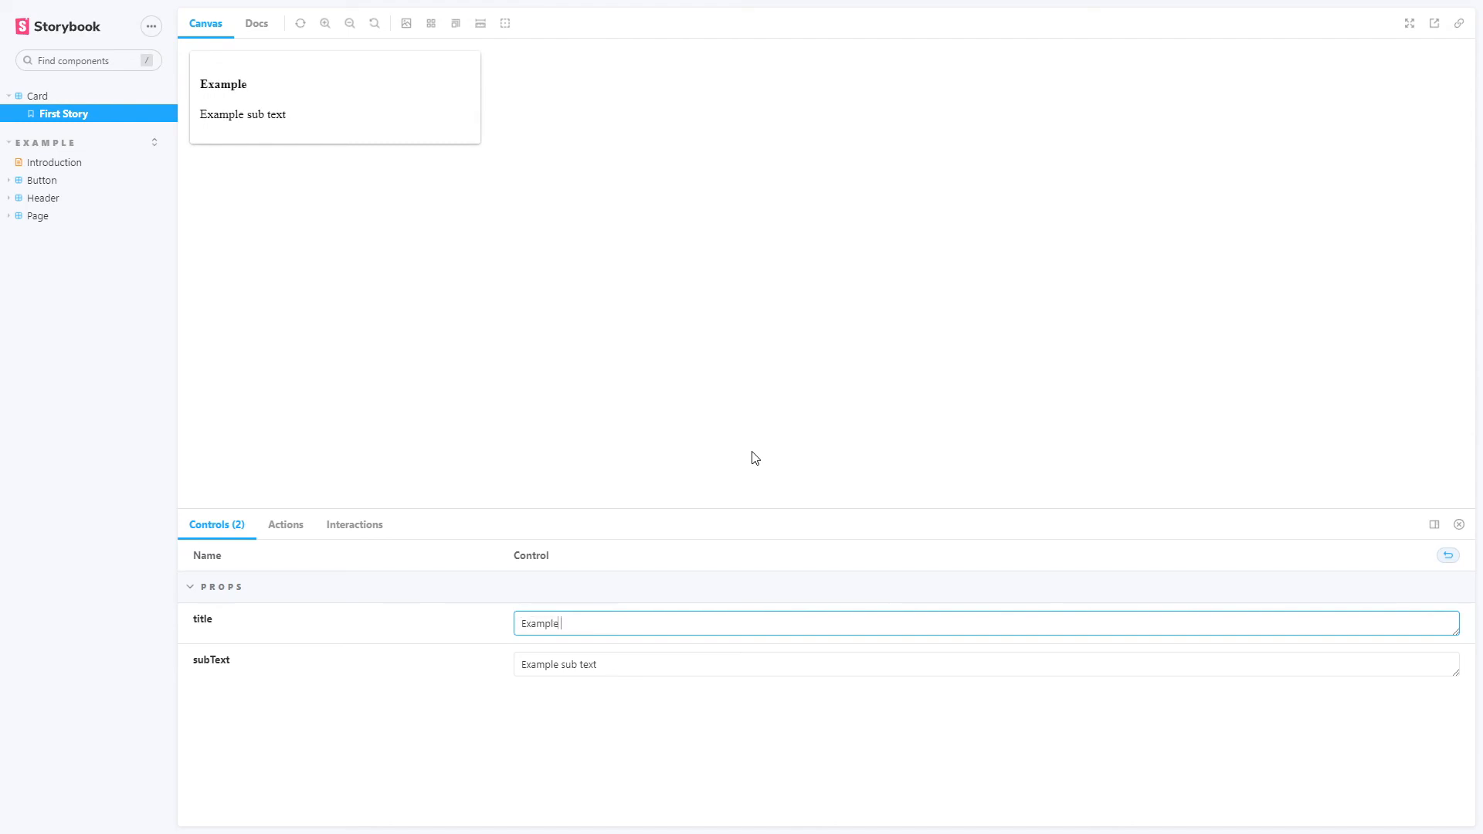